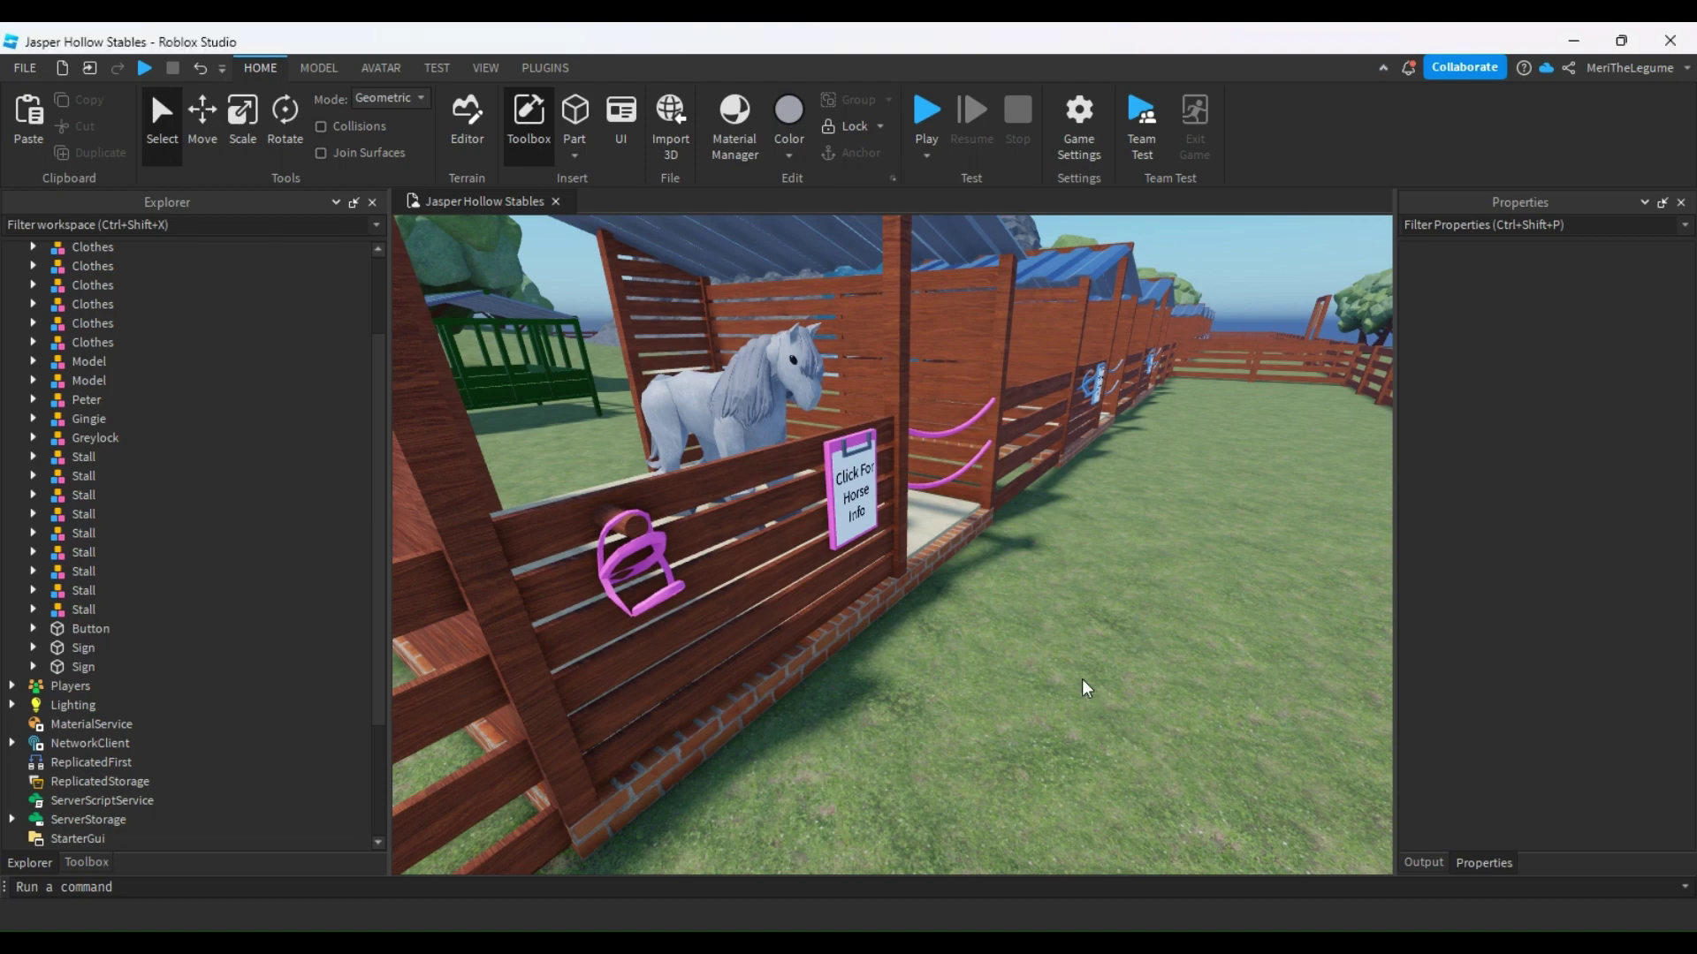
Focus on the grey horse in the near stall and recolor its mane pieces to Wheat
left_click(927, 597)
key("f")
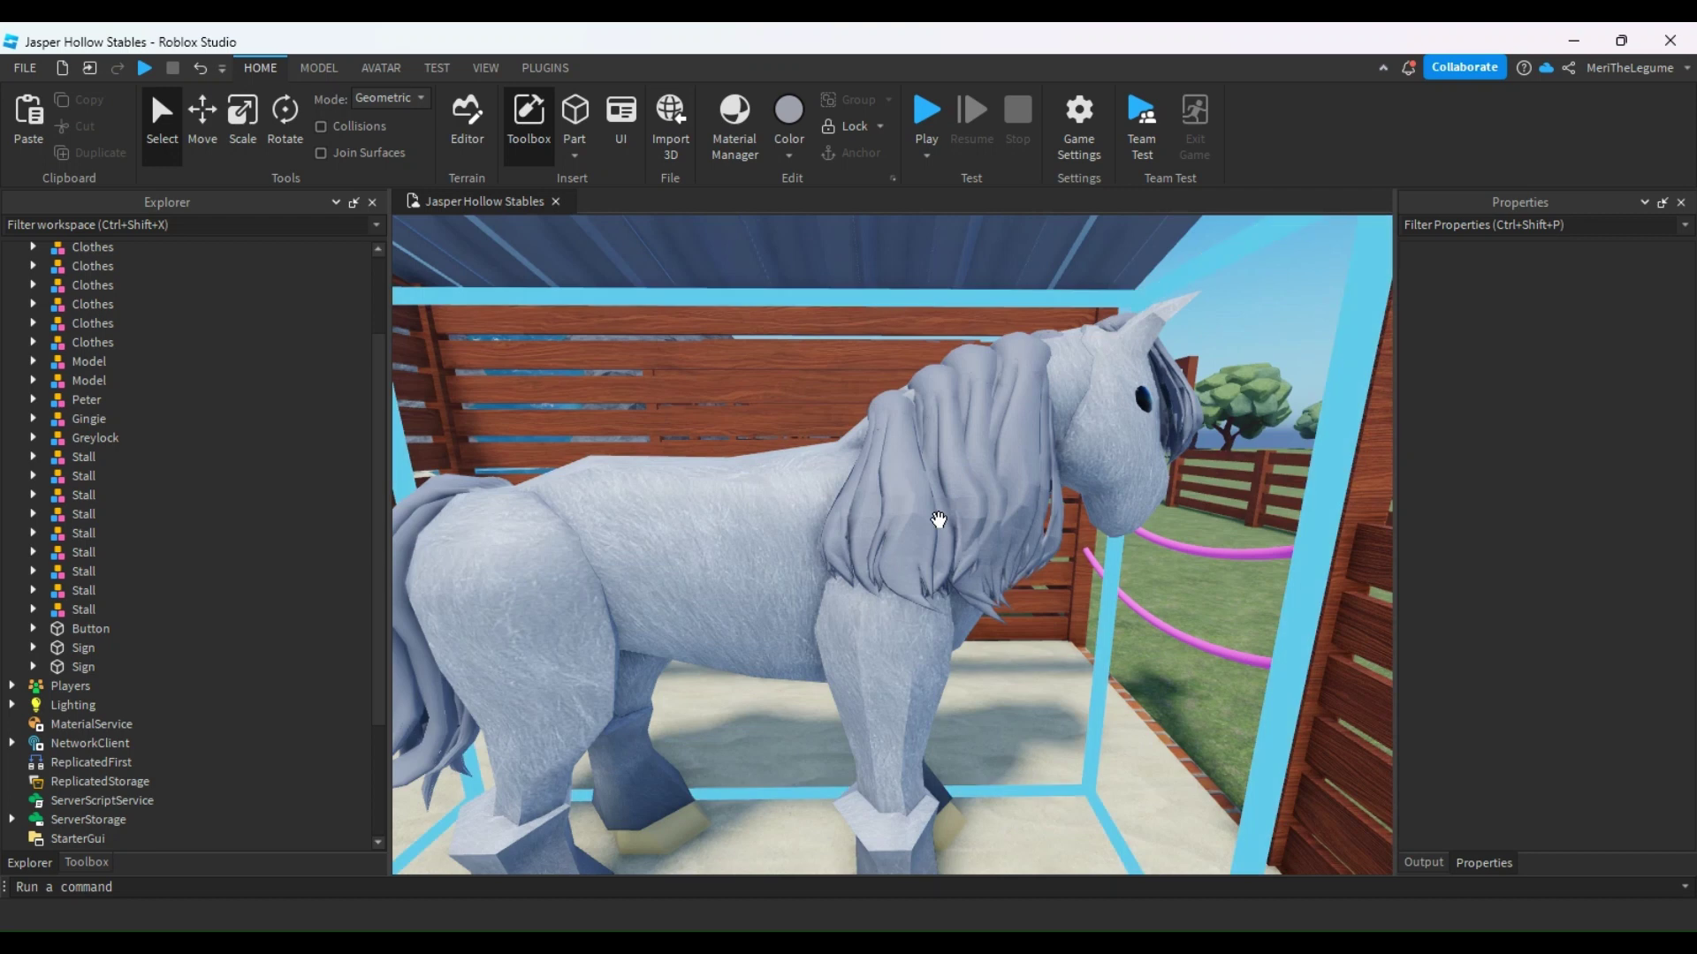
left_click(934, 522)
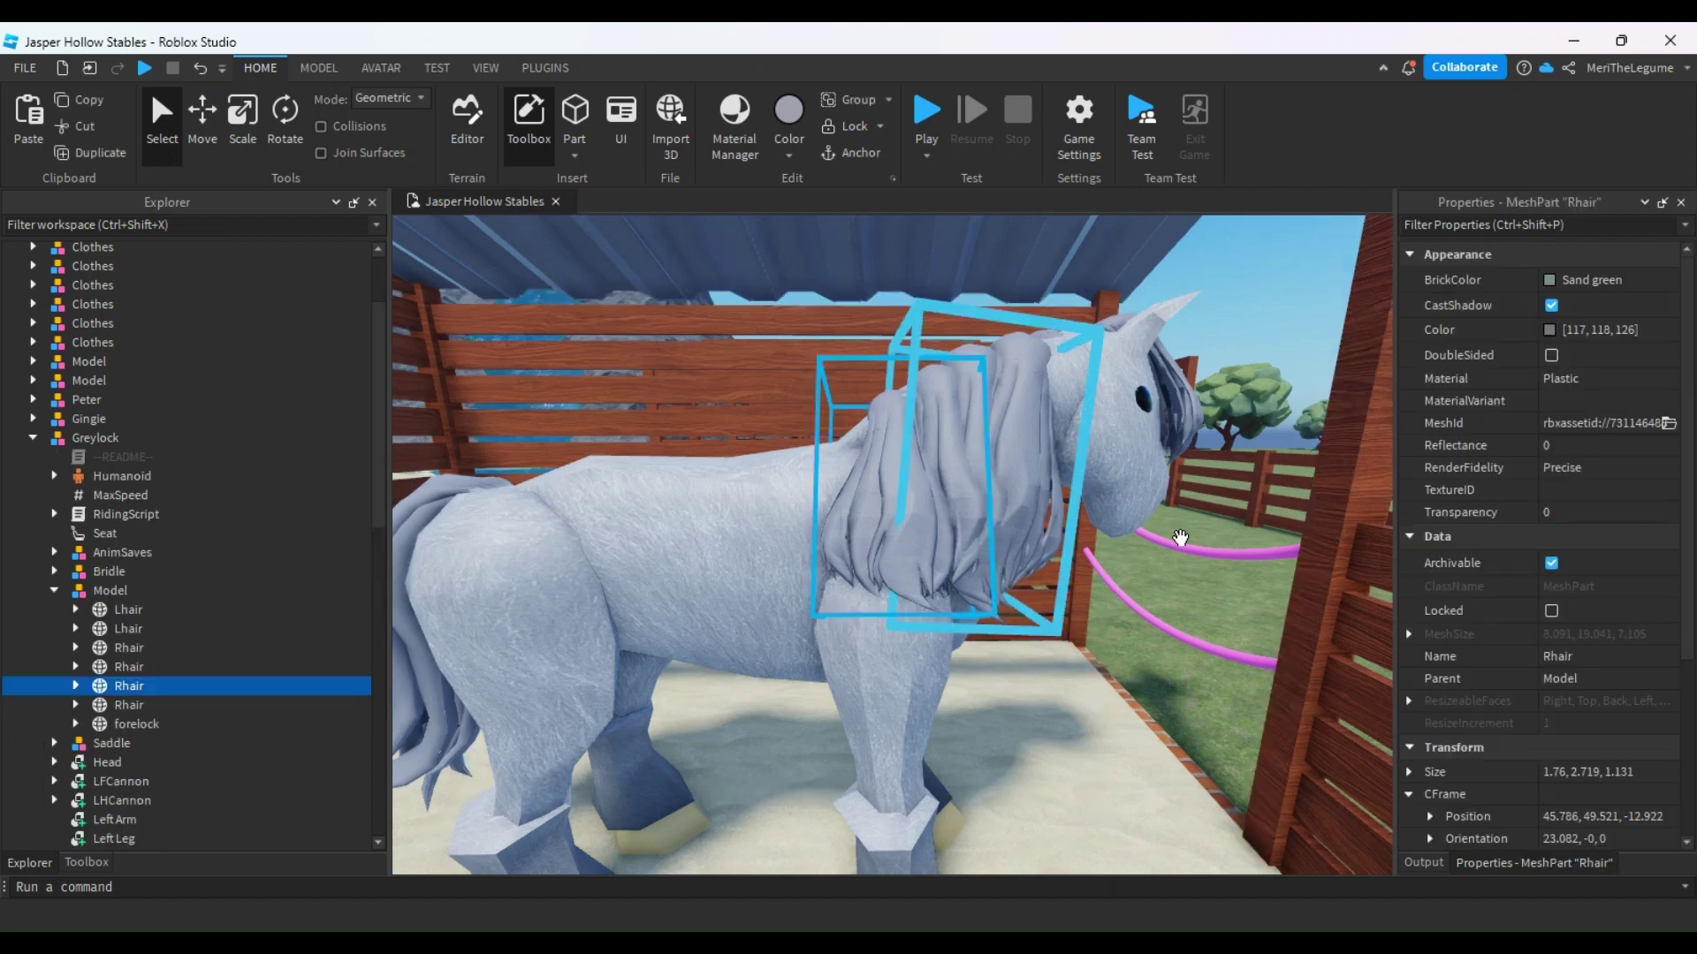
left_click(69, 589)
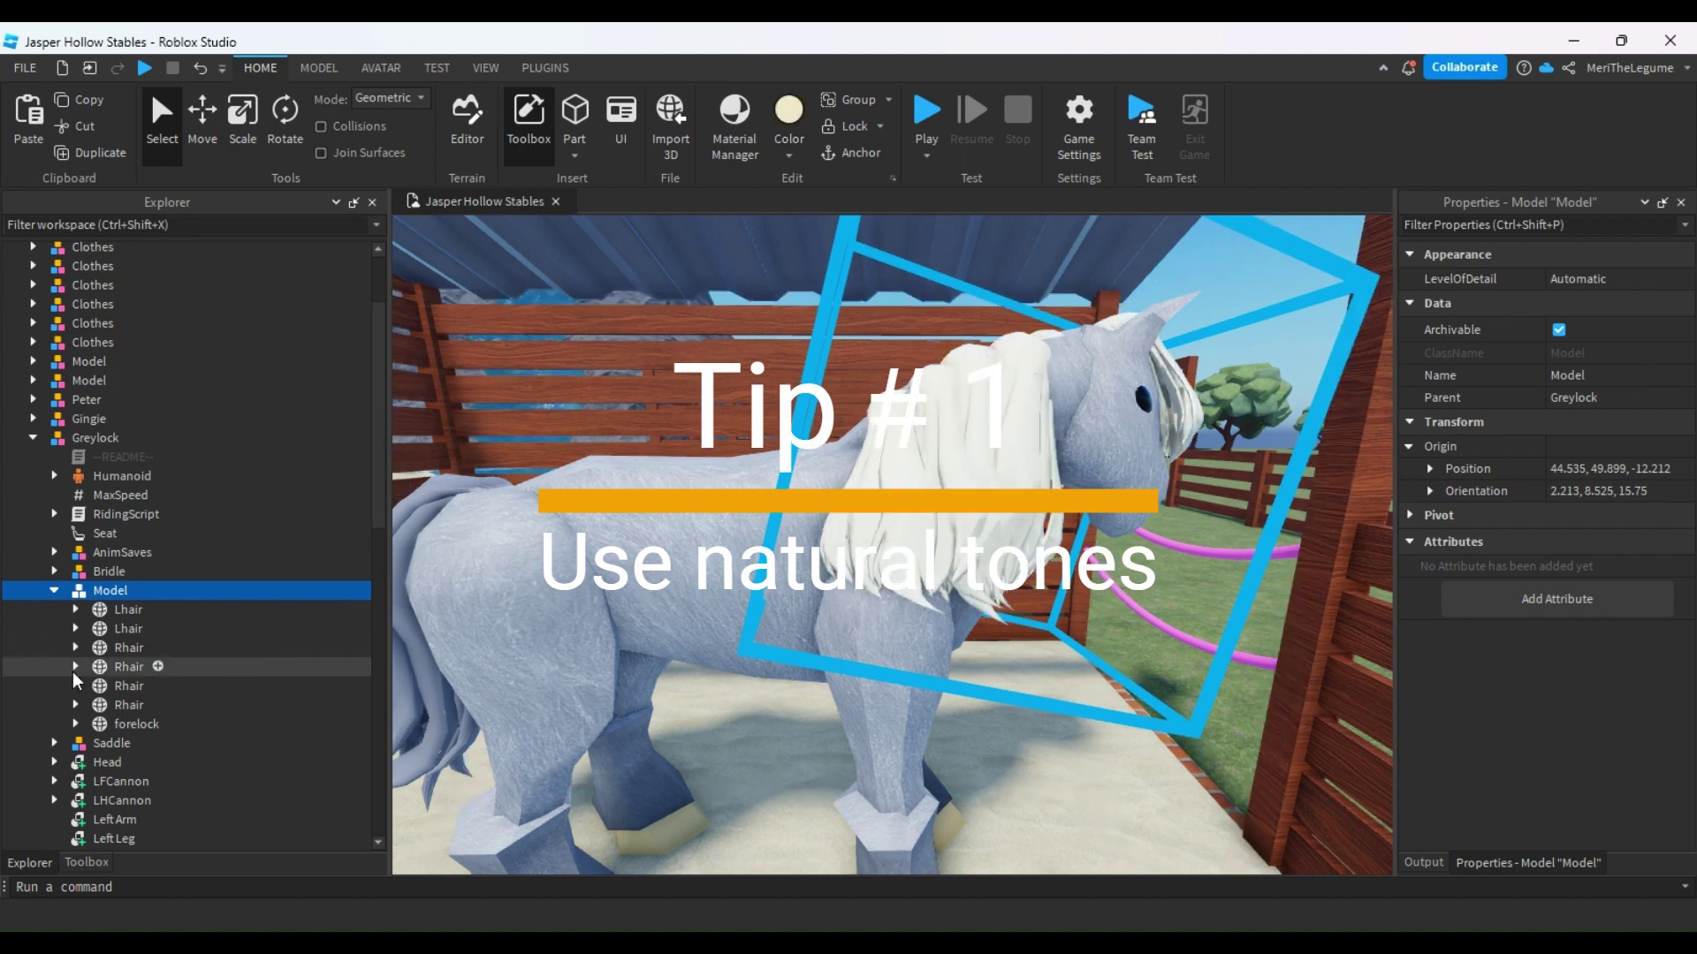
left_click(54, 590)
Color Greylock's Head, LeftFore, LeftHind and all four cannon parts Institutional white
scroll(183, 585, "down", 1)
left_click_drag(204, 570, 200, 605)
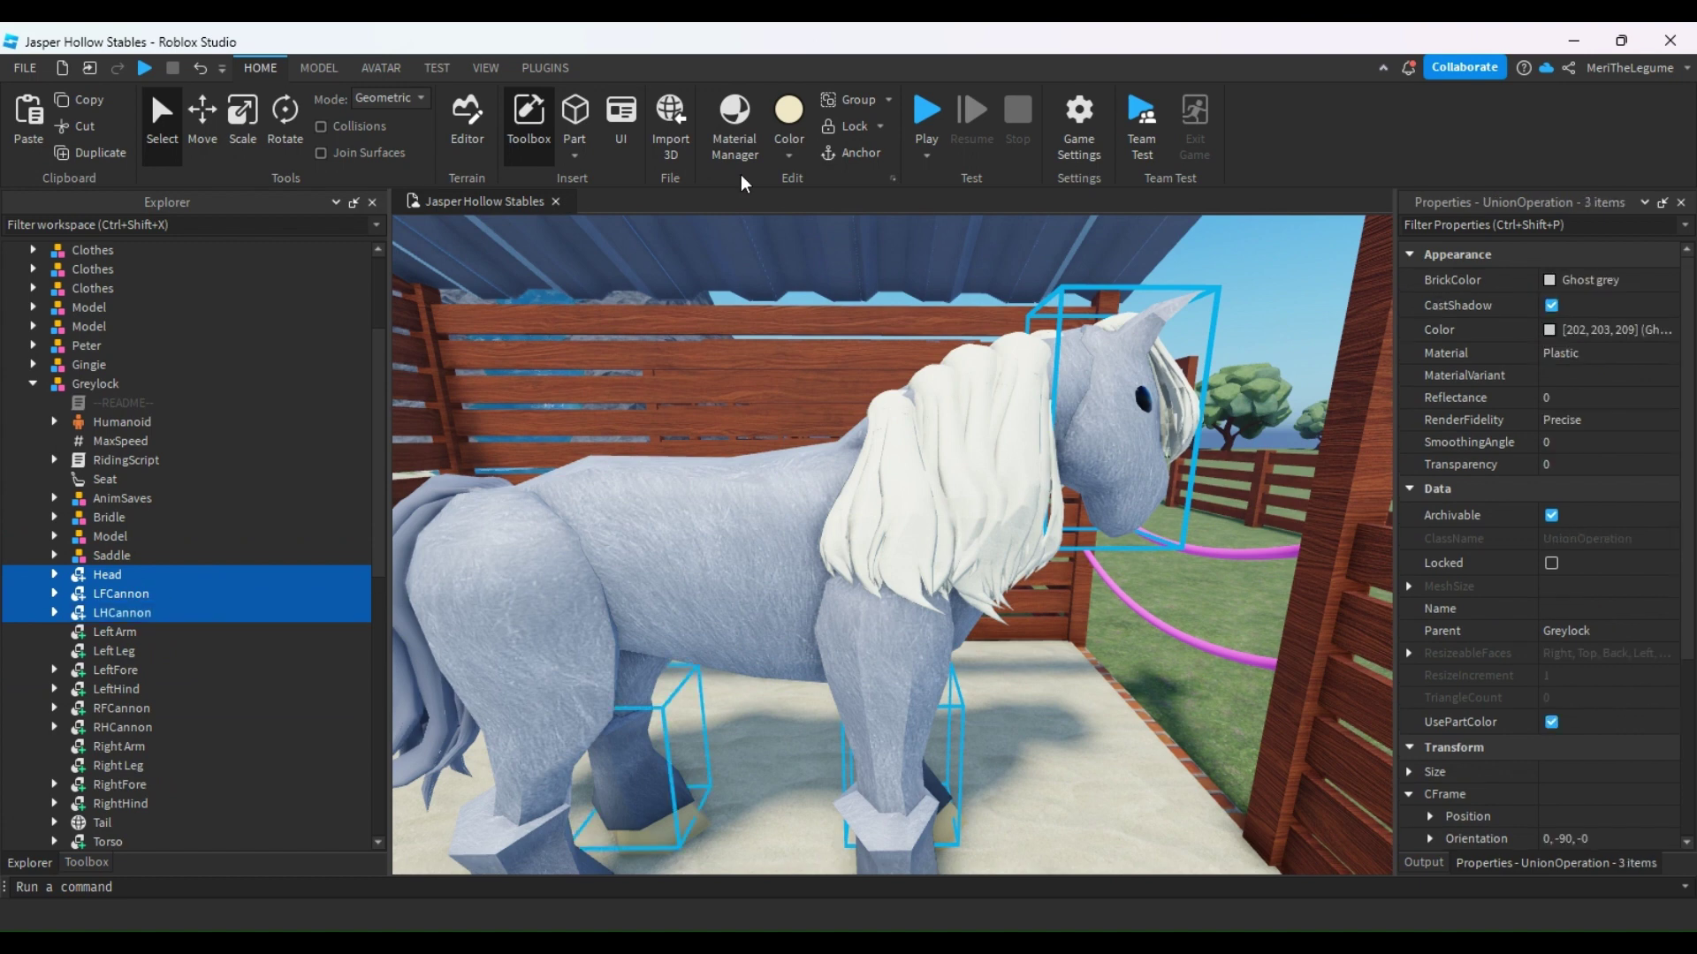
left_click(1011, 556)
scroll(205, 576, "down", 1)
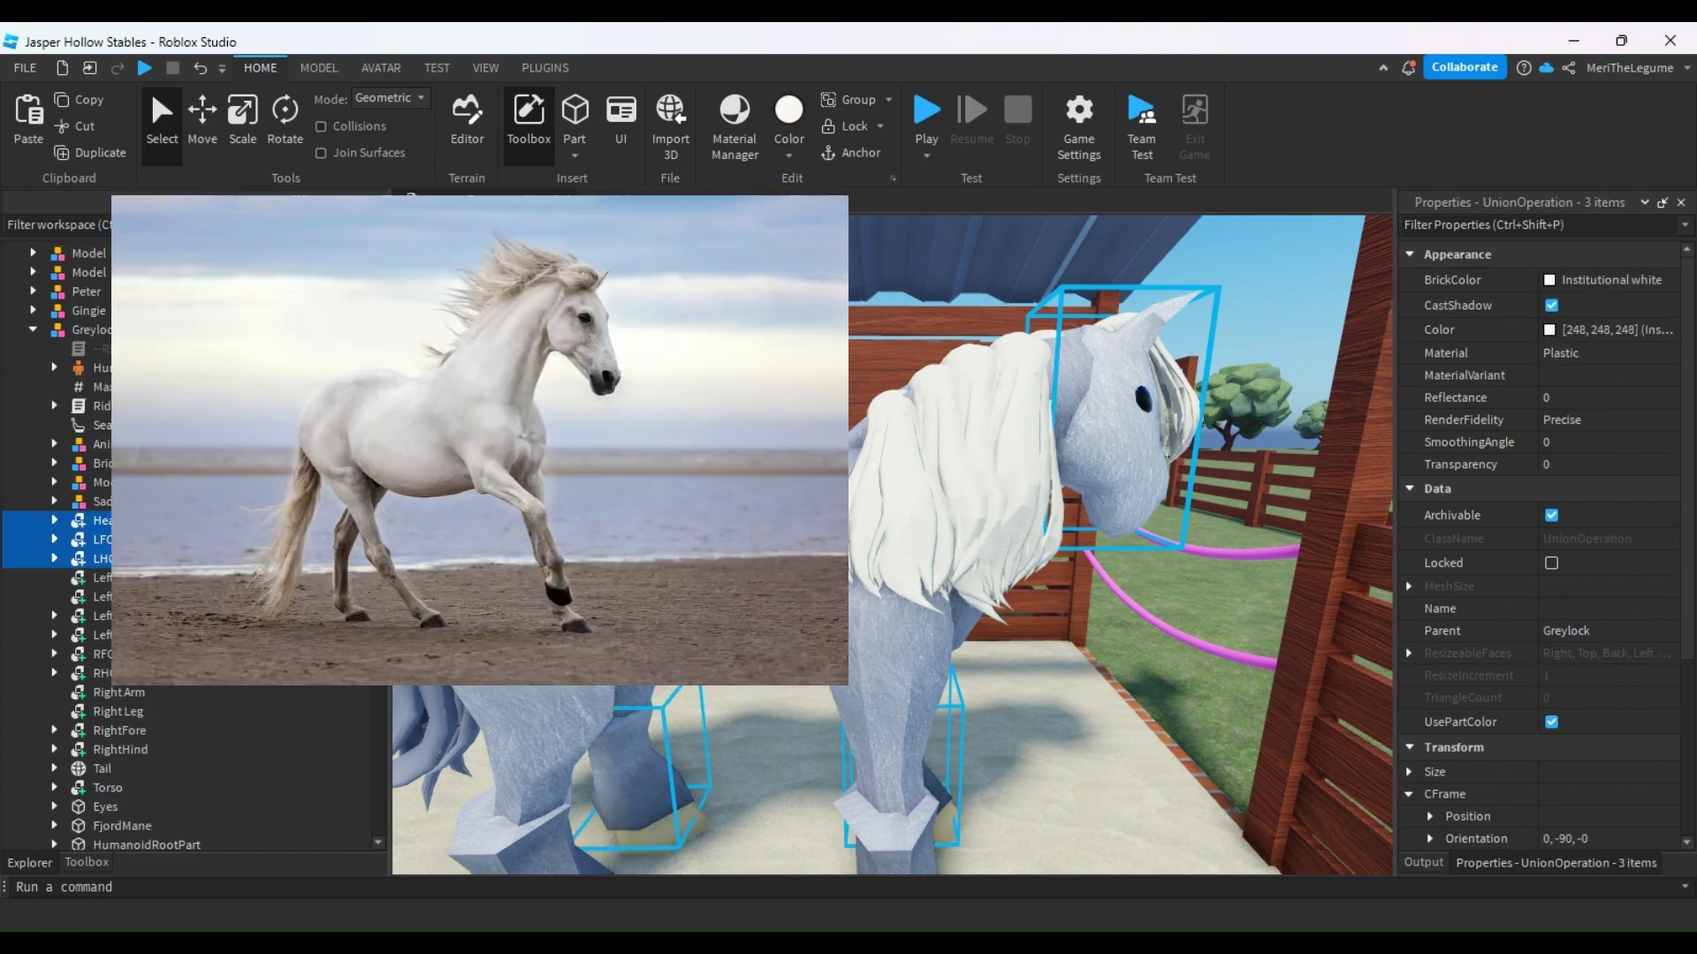
left_click_drag(204, 616, 204, 674)
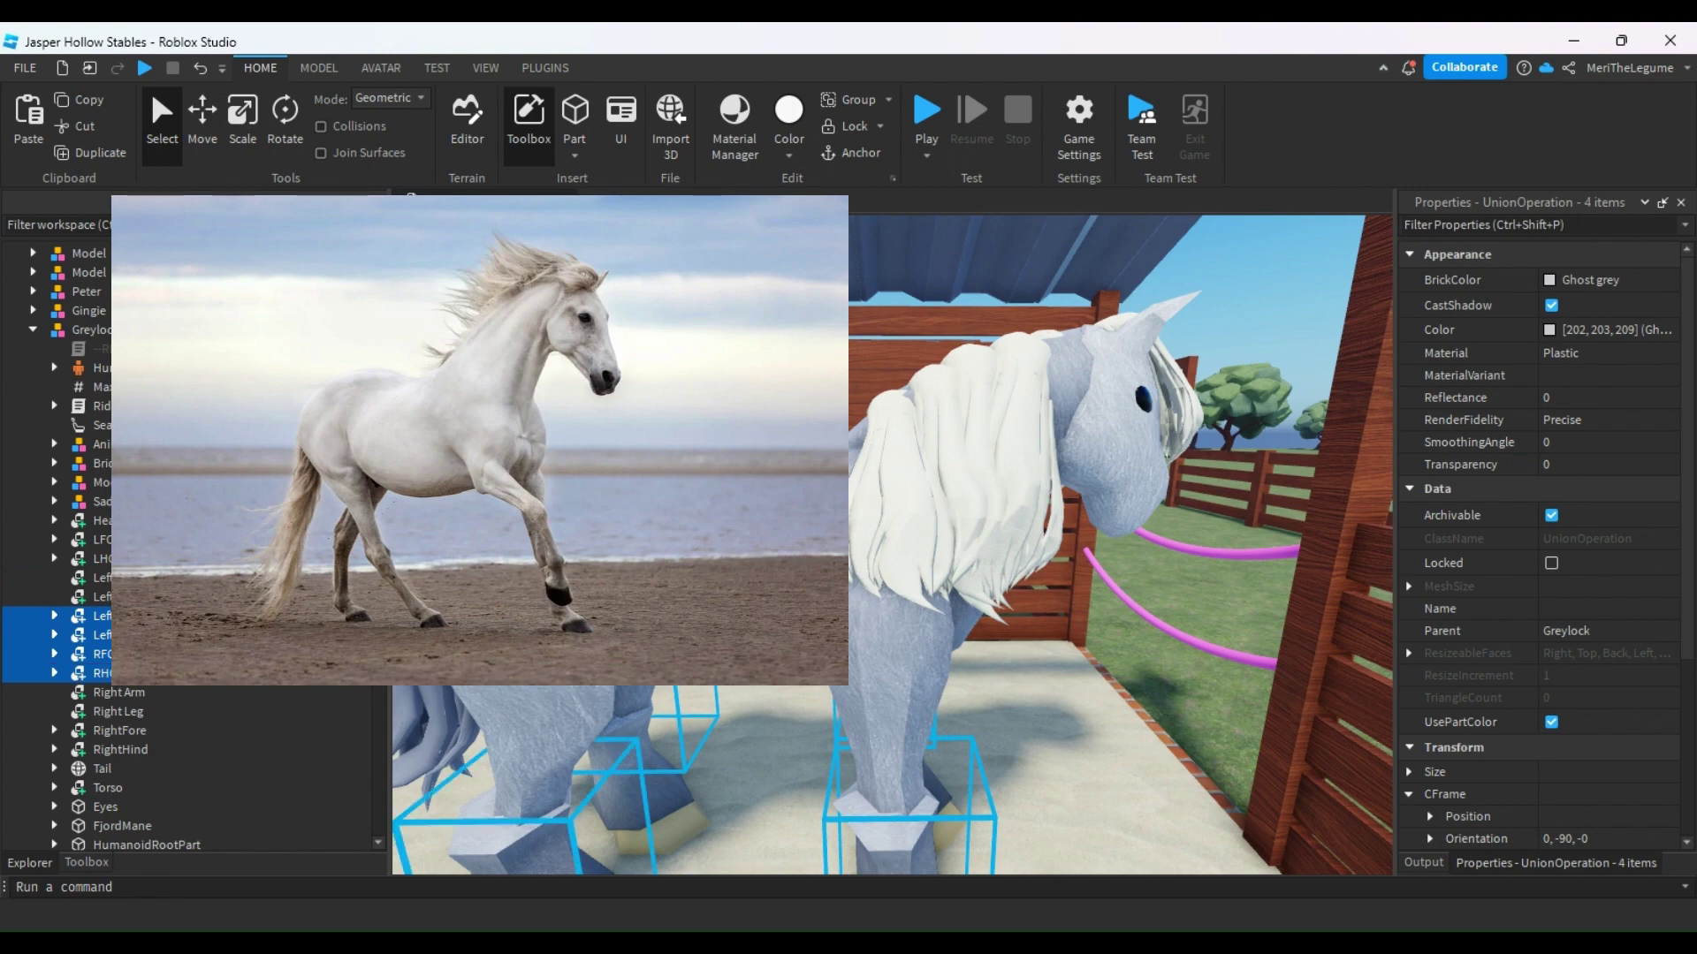
left_click(804, 115)
Recolor Greylock's RightFore and RightHind parts white and the Tail Wheat
scroll(177, 622, "down", 3)
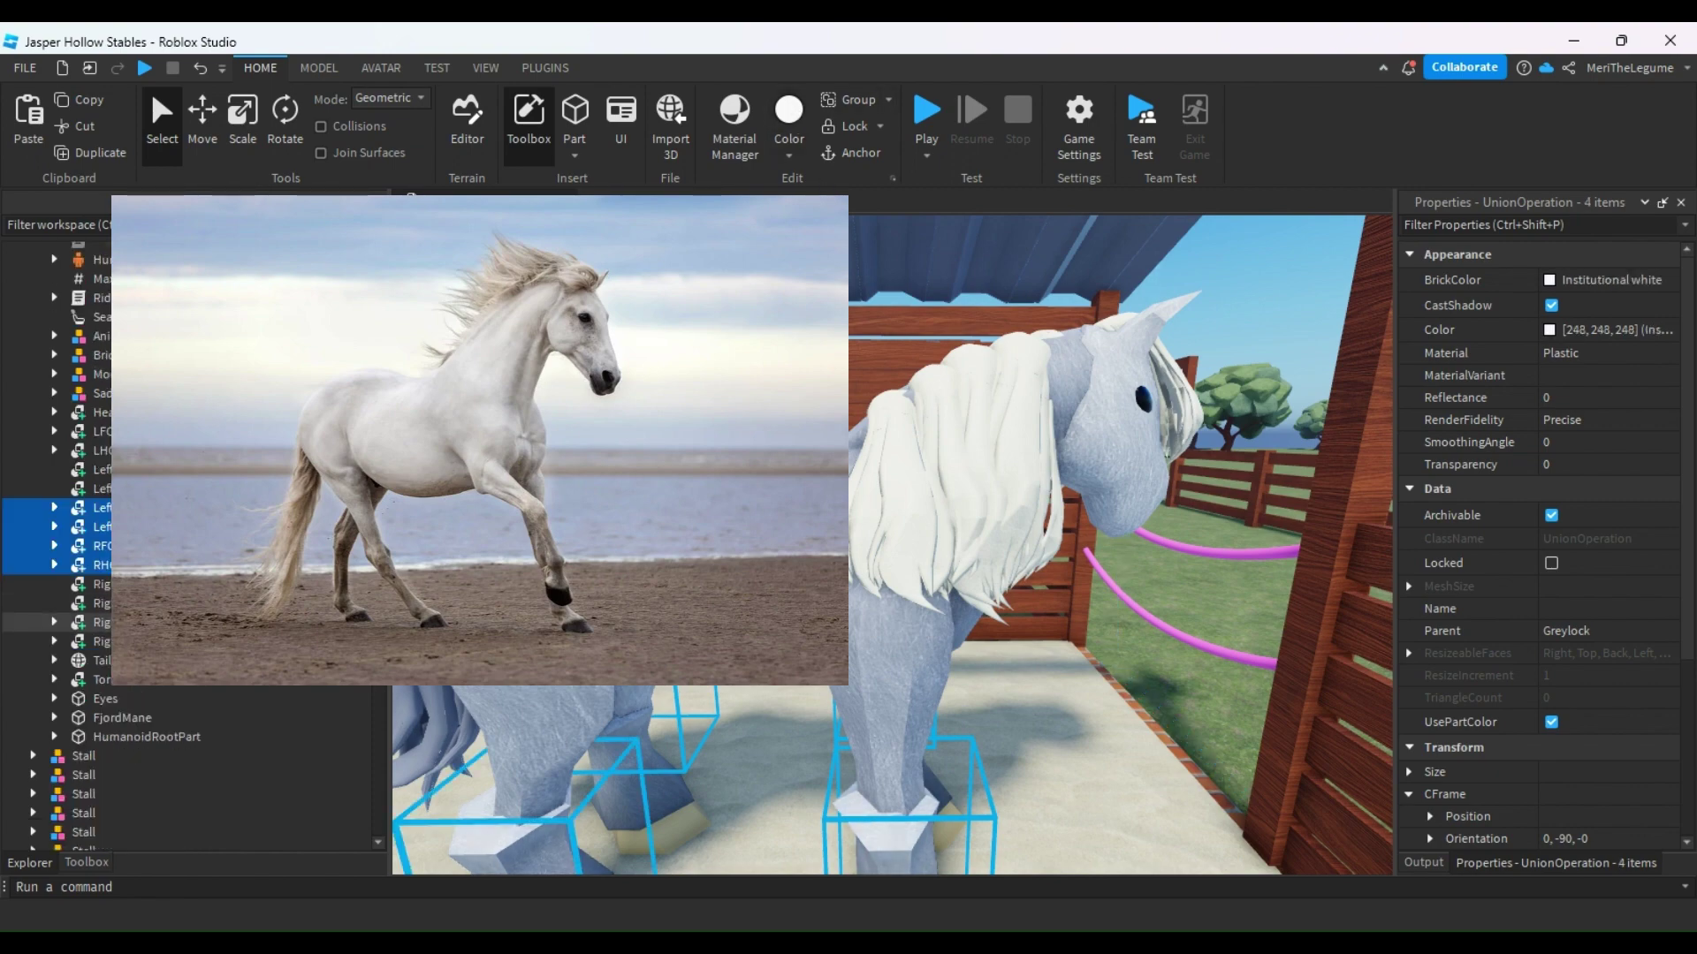
left_click_drag(204, 622, 204, 660)
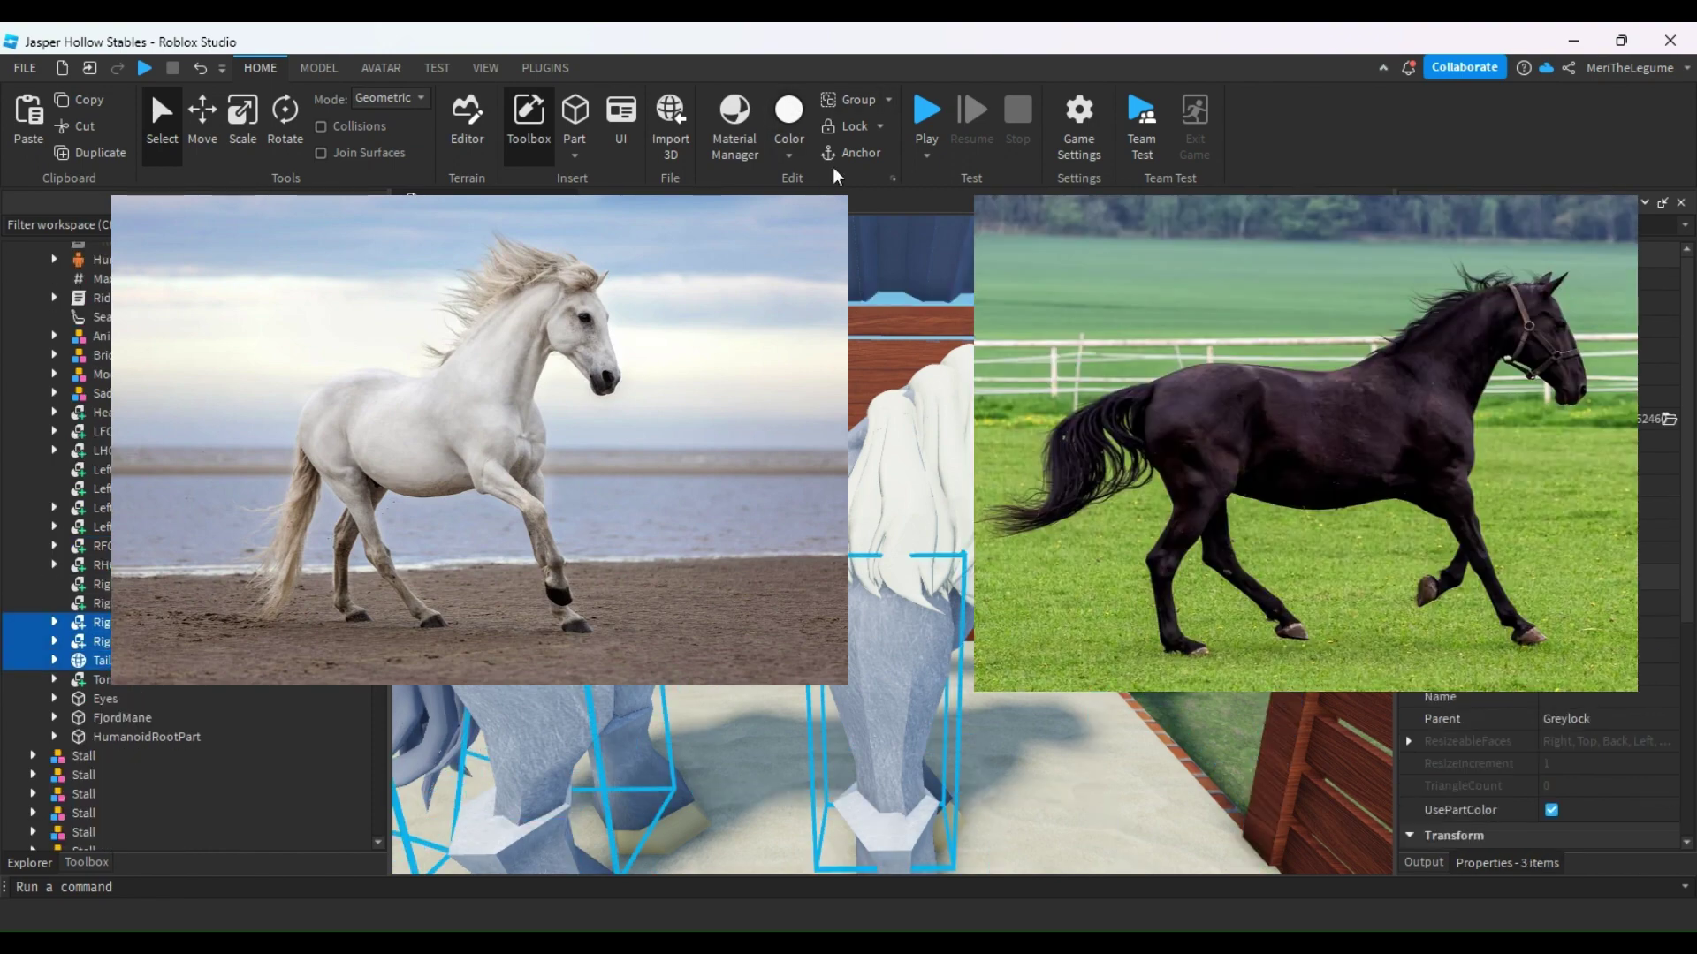
left_click(90, 660)
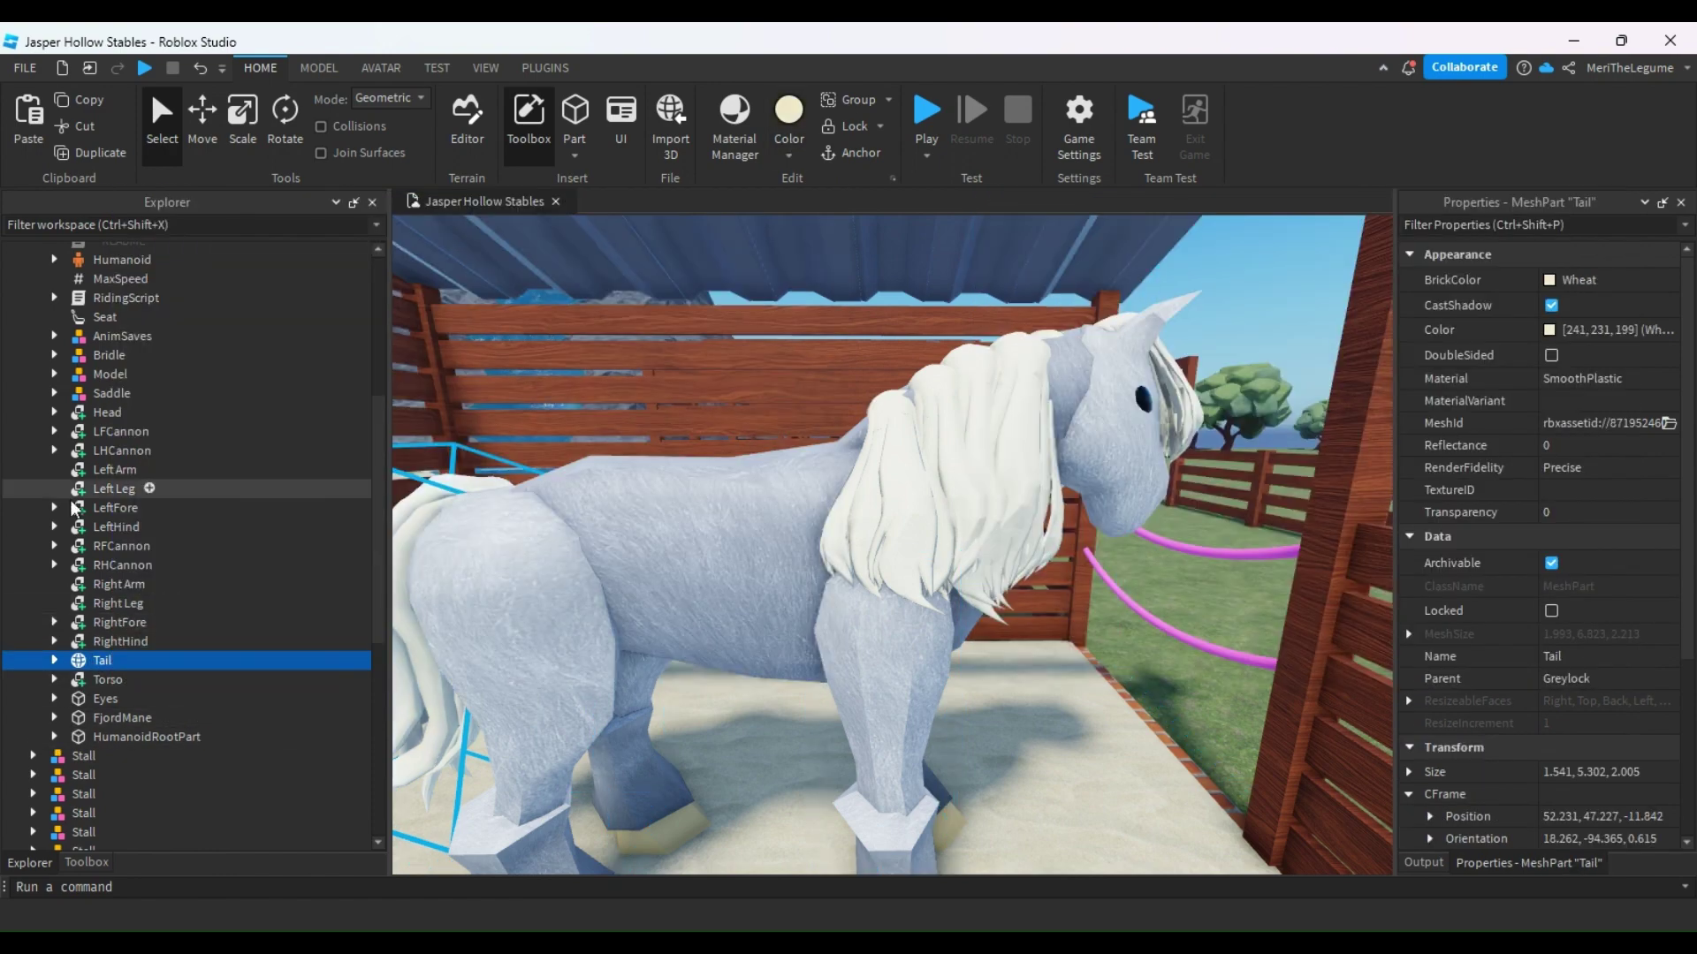
Set the color of all the mane pieces and the forelock in Greylock's Model group to 199, 196, 190
left_click(61, 375)
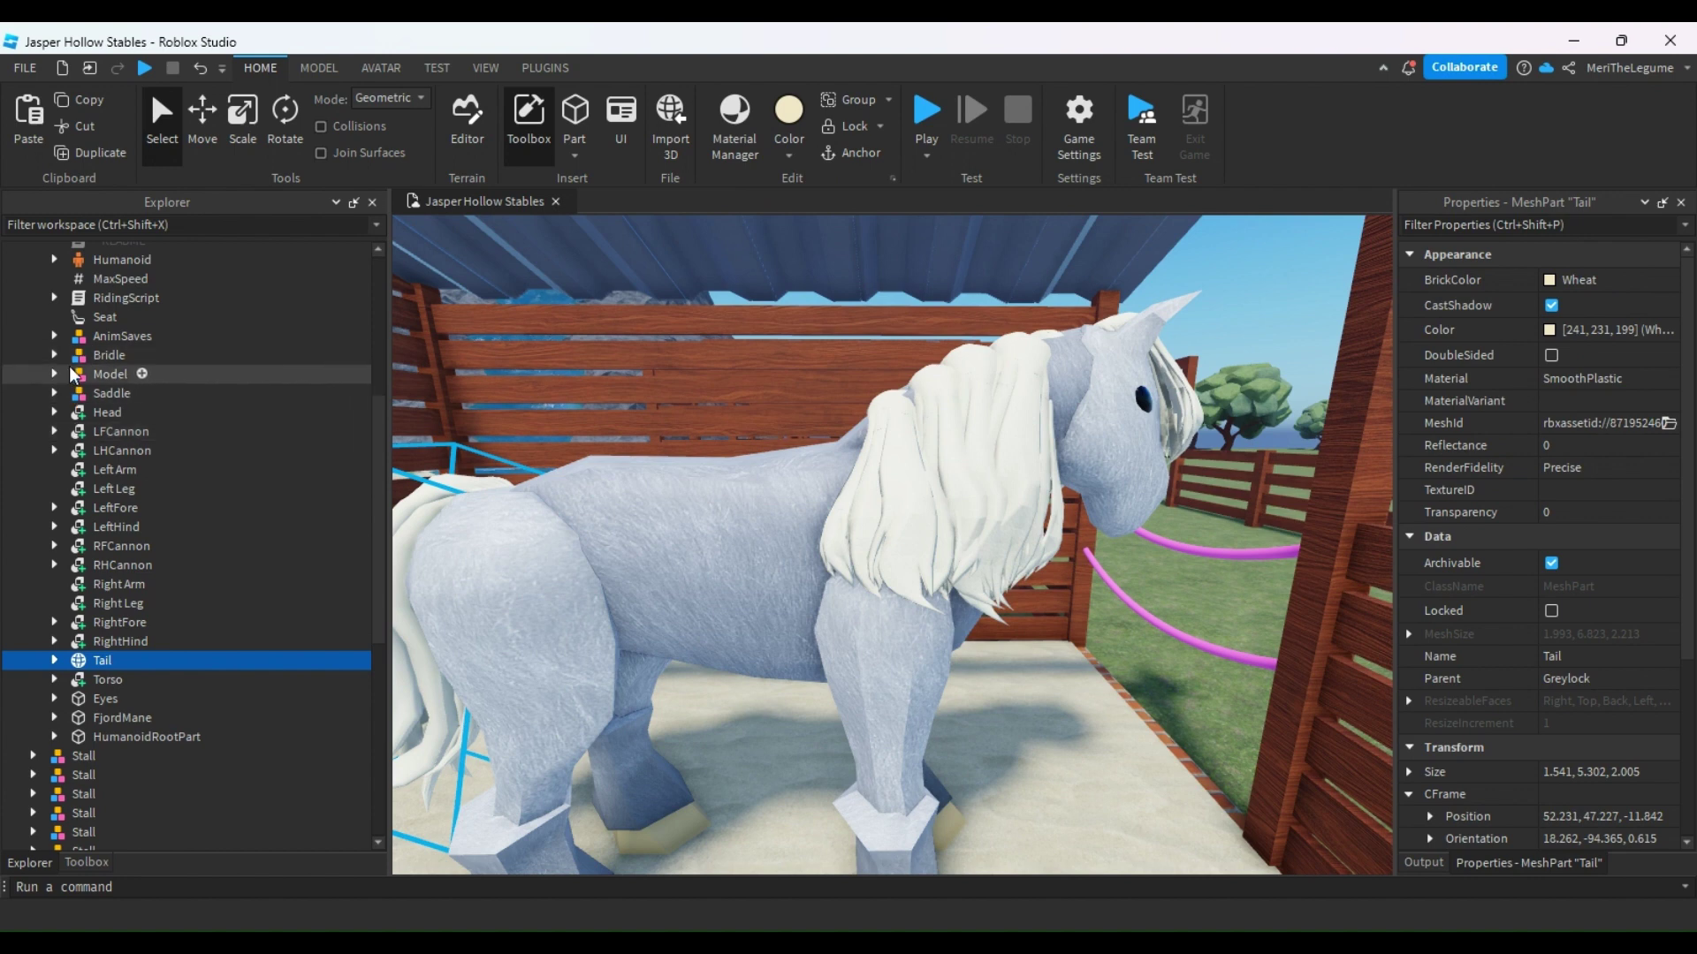
left_click(61, 375)
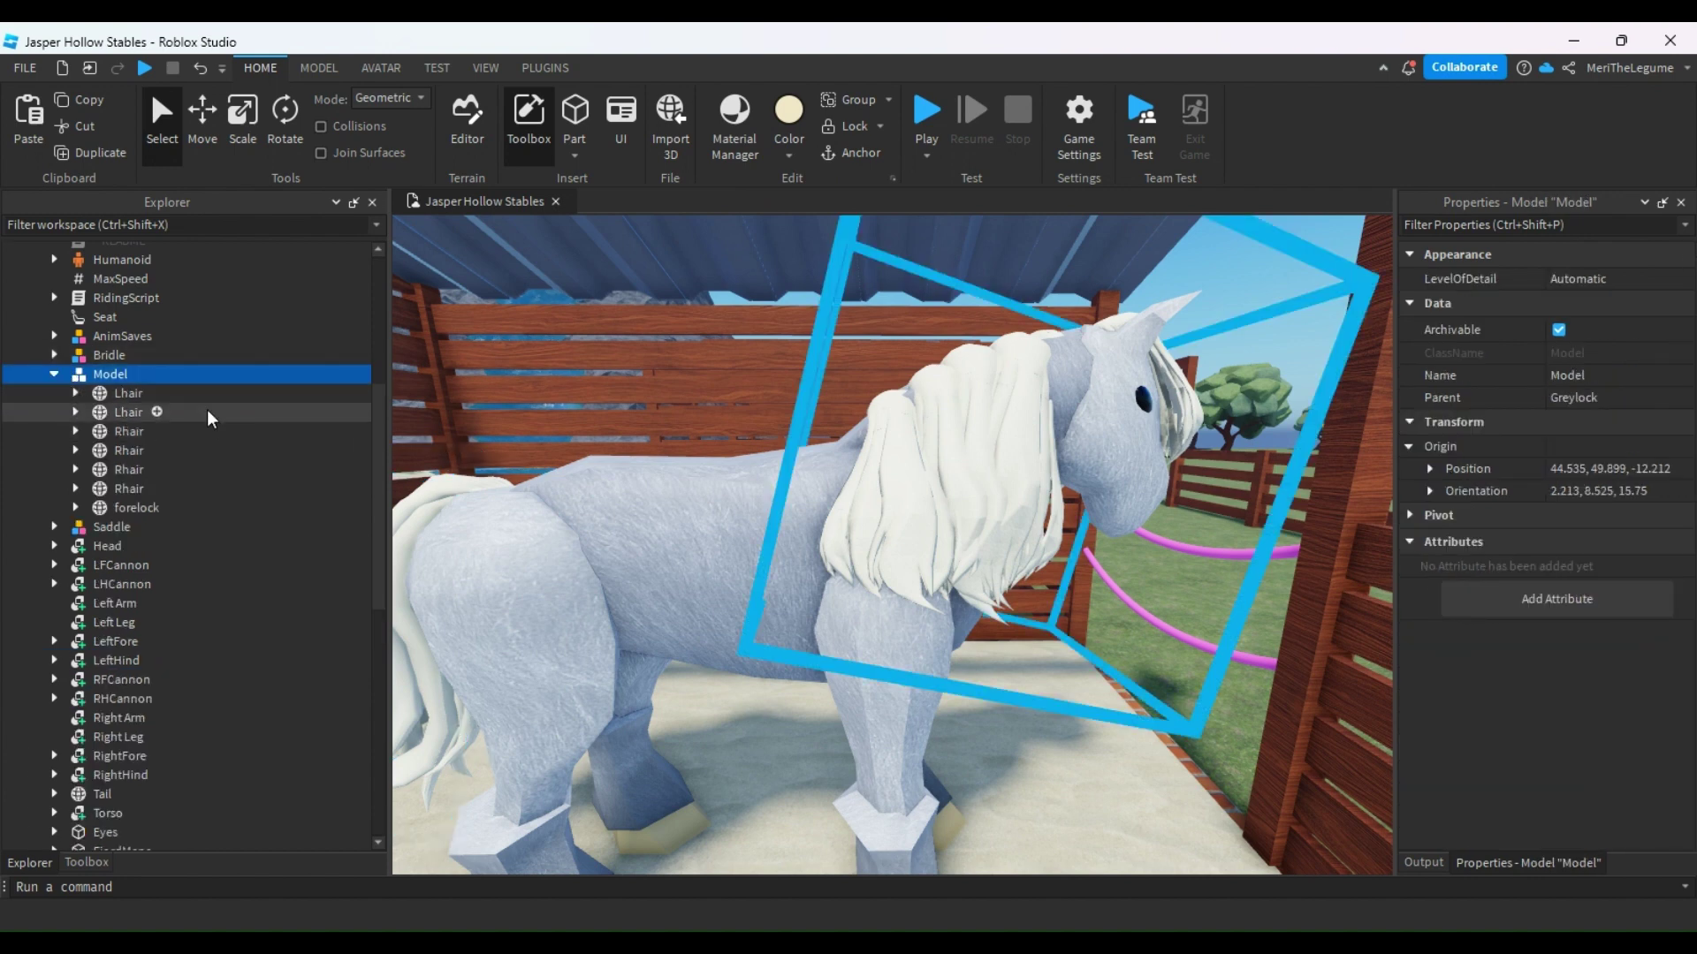
left_click_drag(221, 391, 162, 509)
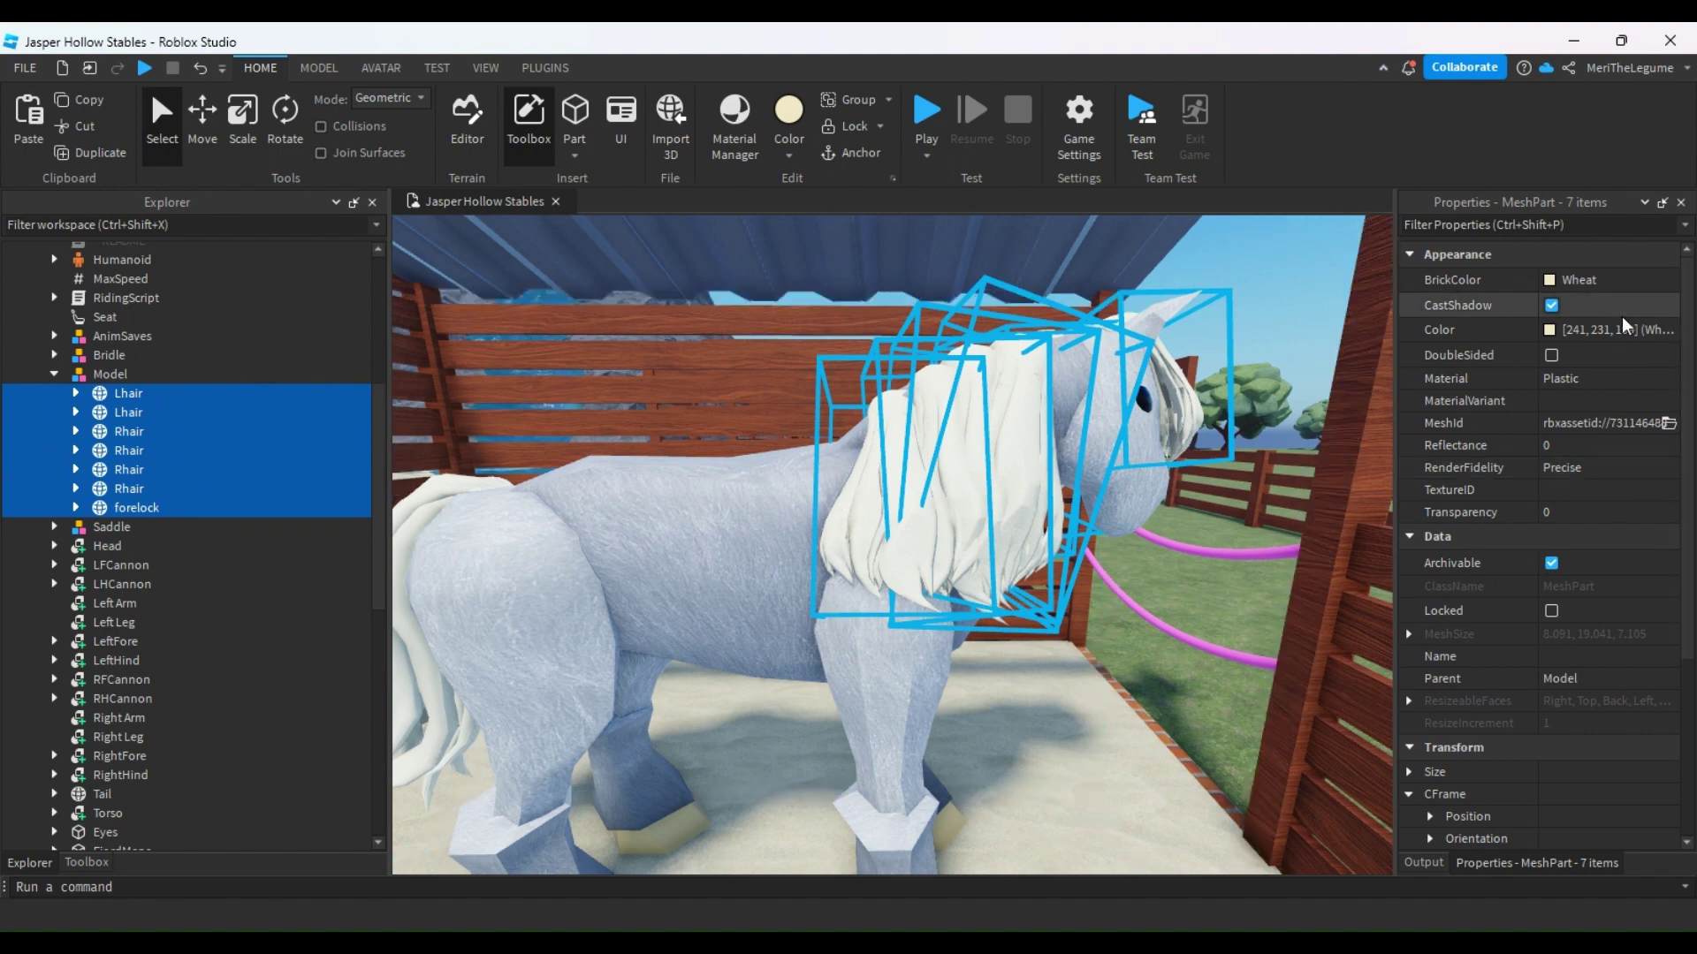
left_click(1550, 330)
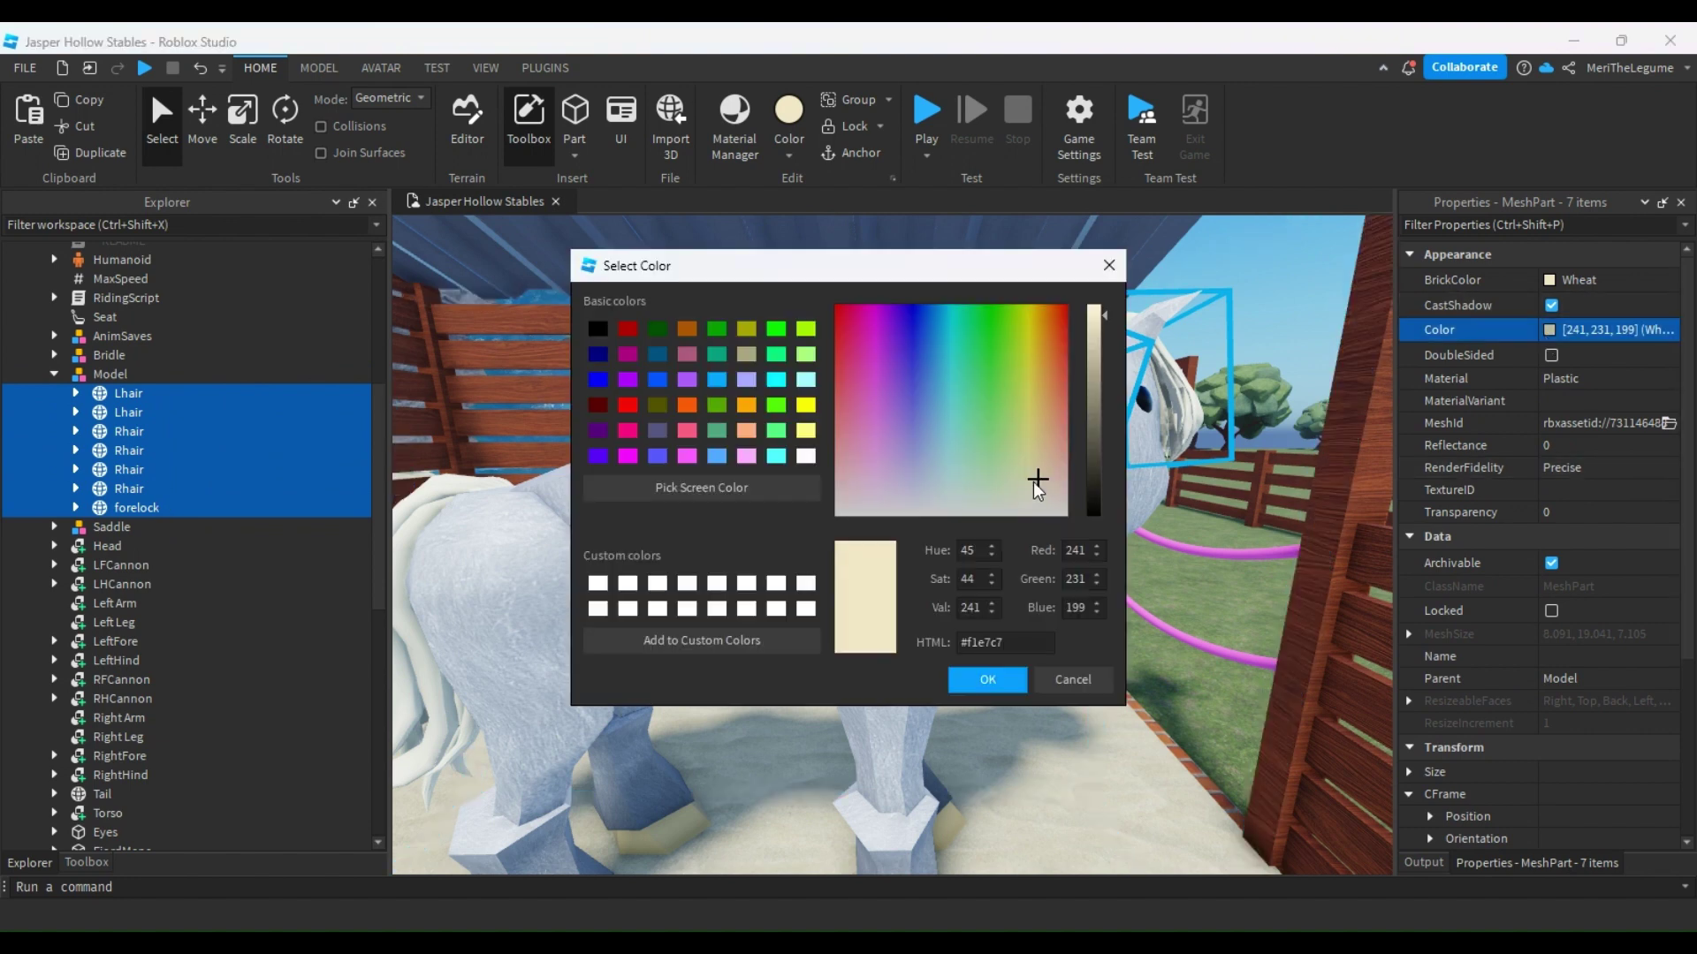
left_click_drag(1038, 500, 1041, 506)
left_click_drag(1099, 356, 1098, 351)
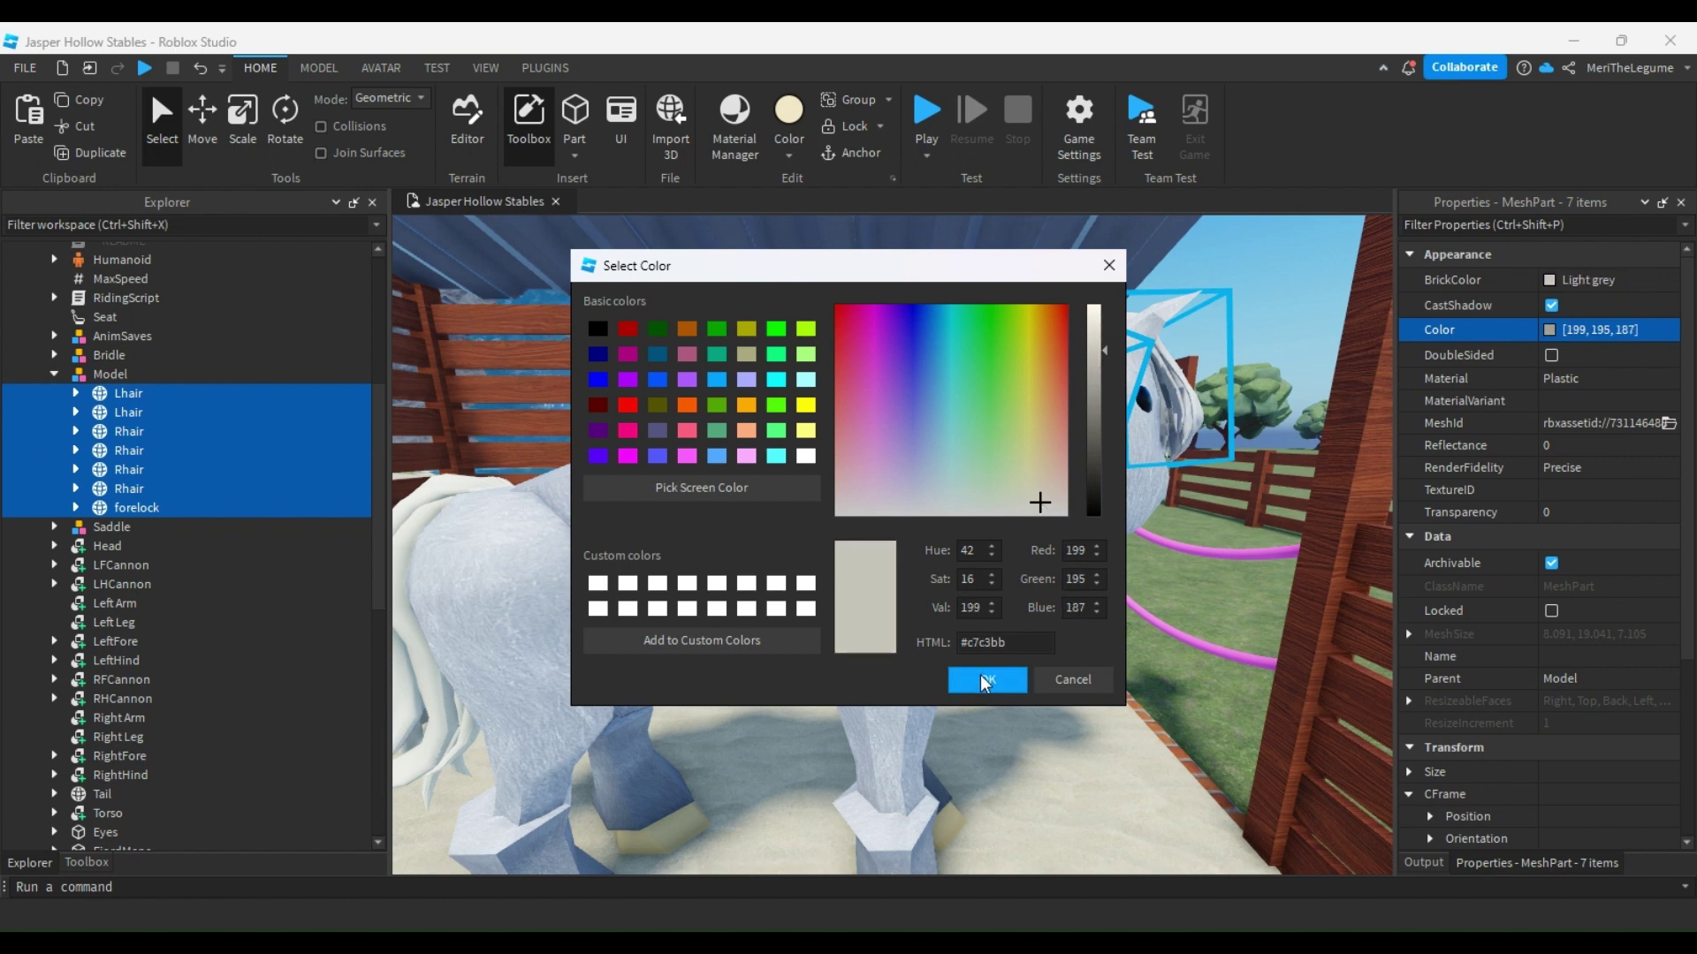
left_click(1039, 508)
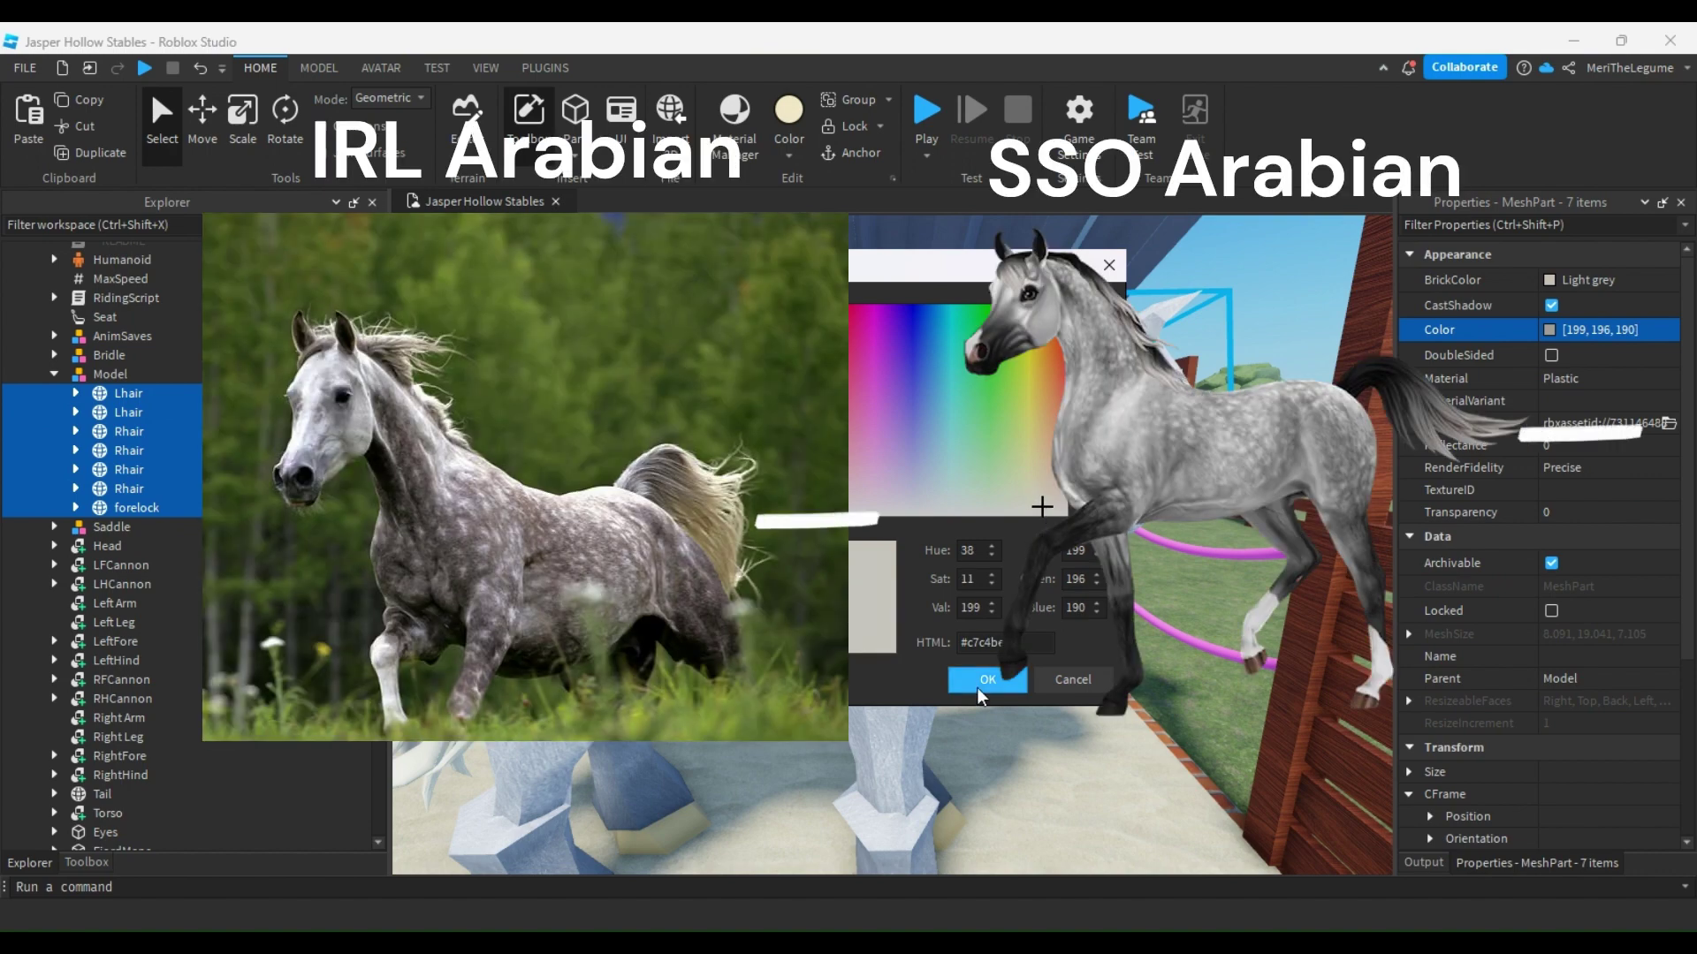
left_click(981, 682)
Copy the mane's color value and apply 199, 196, 190 to the Tail
left_click(1613, 329)
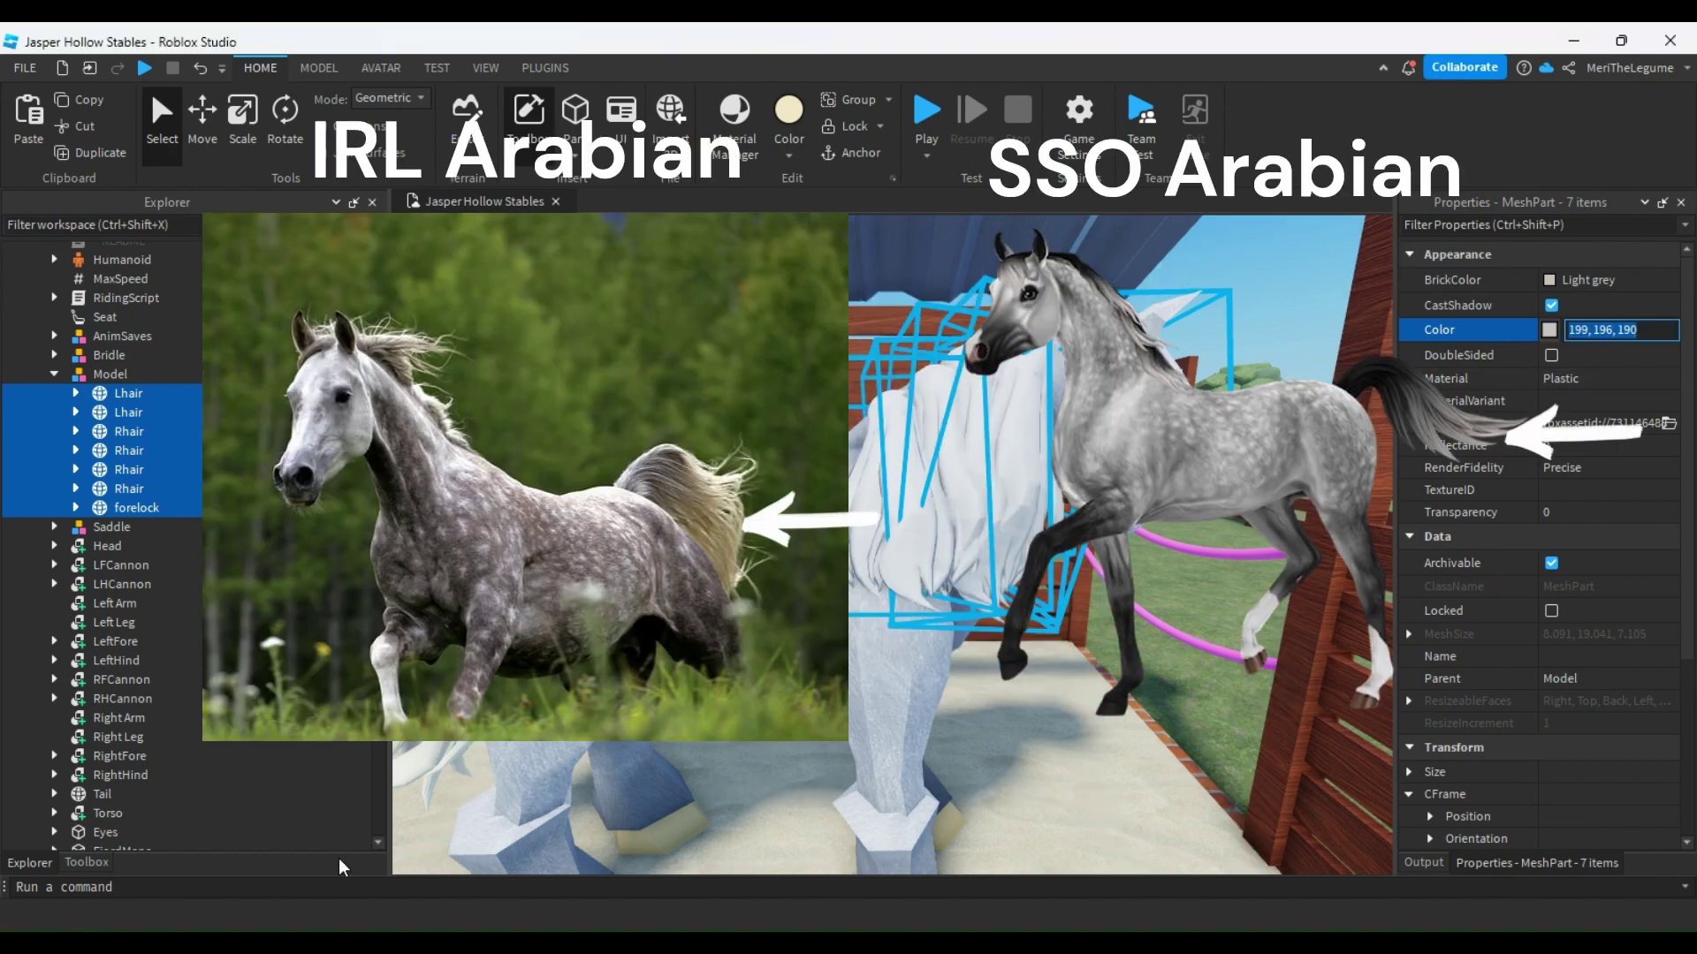
scroll(101, 733, "down", 2)
left_click(81, 687)
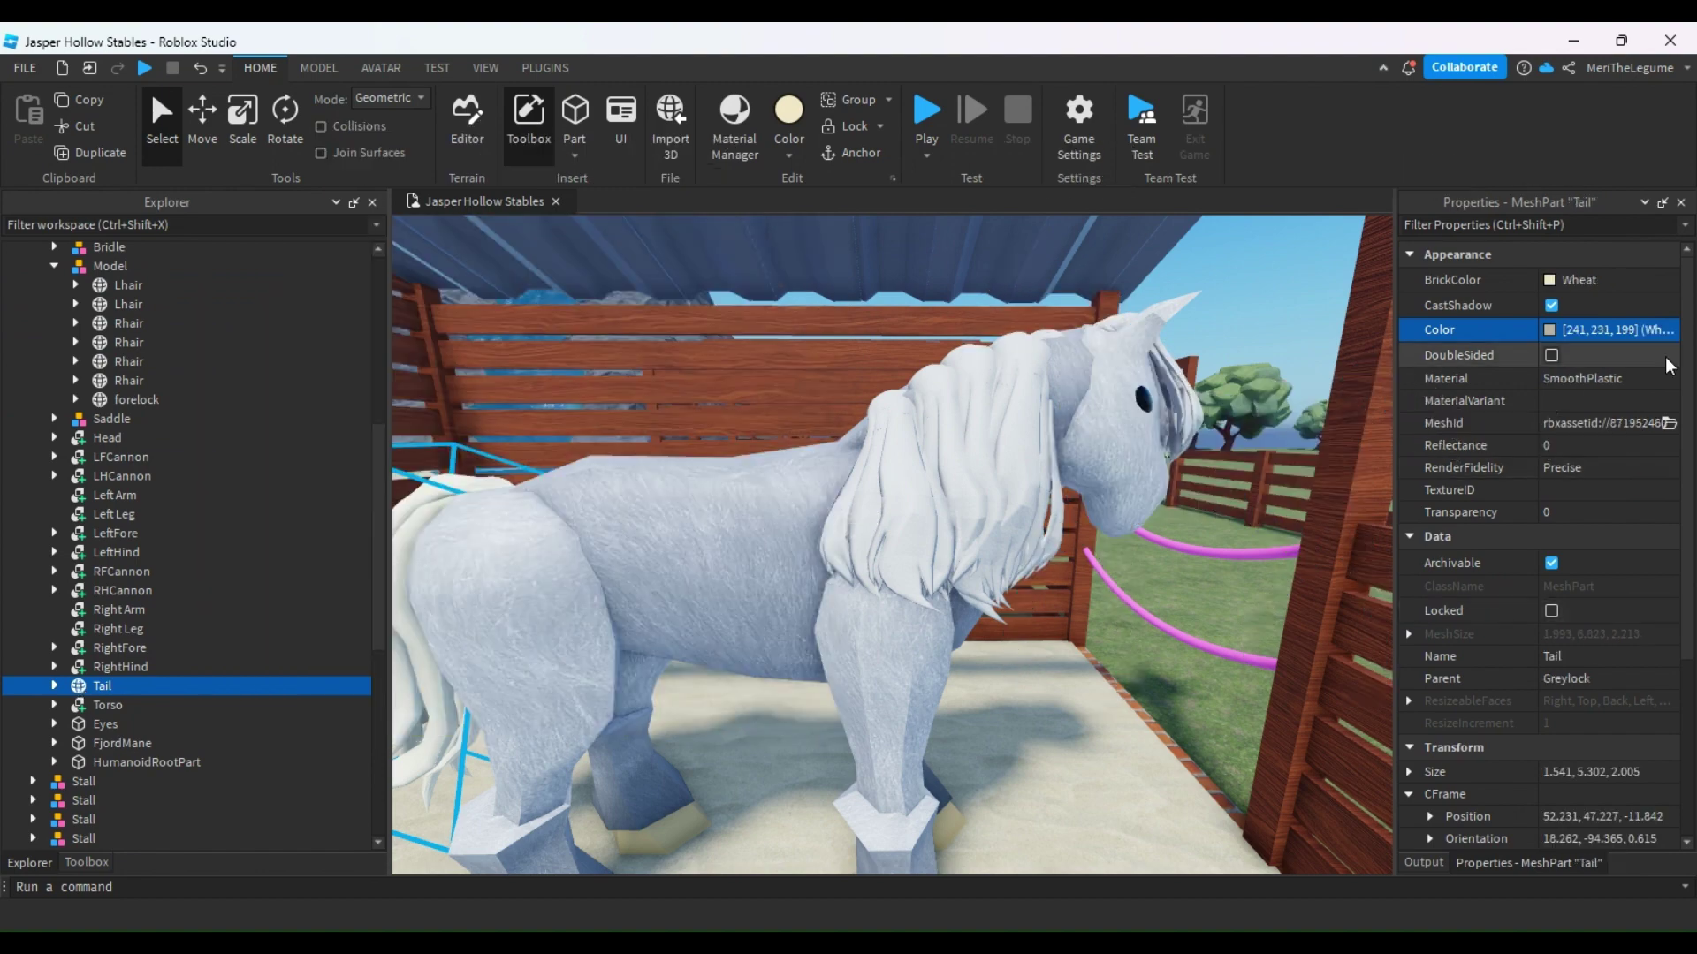
left_click(1614, 330)
key("Return")
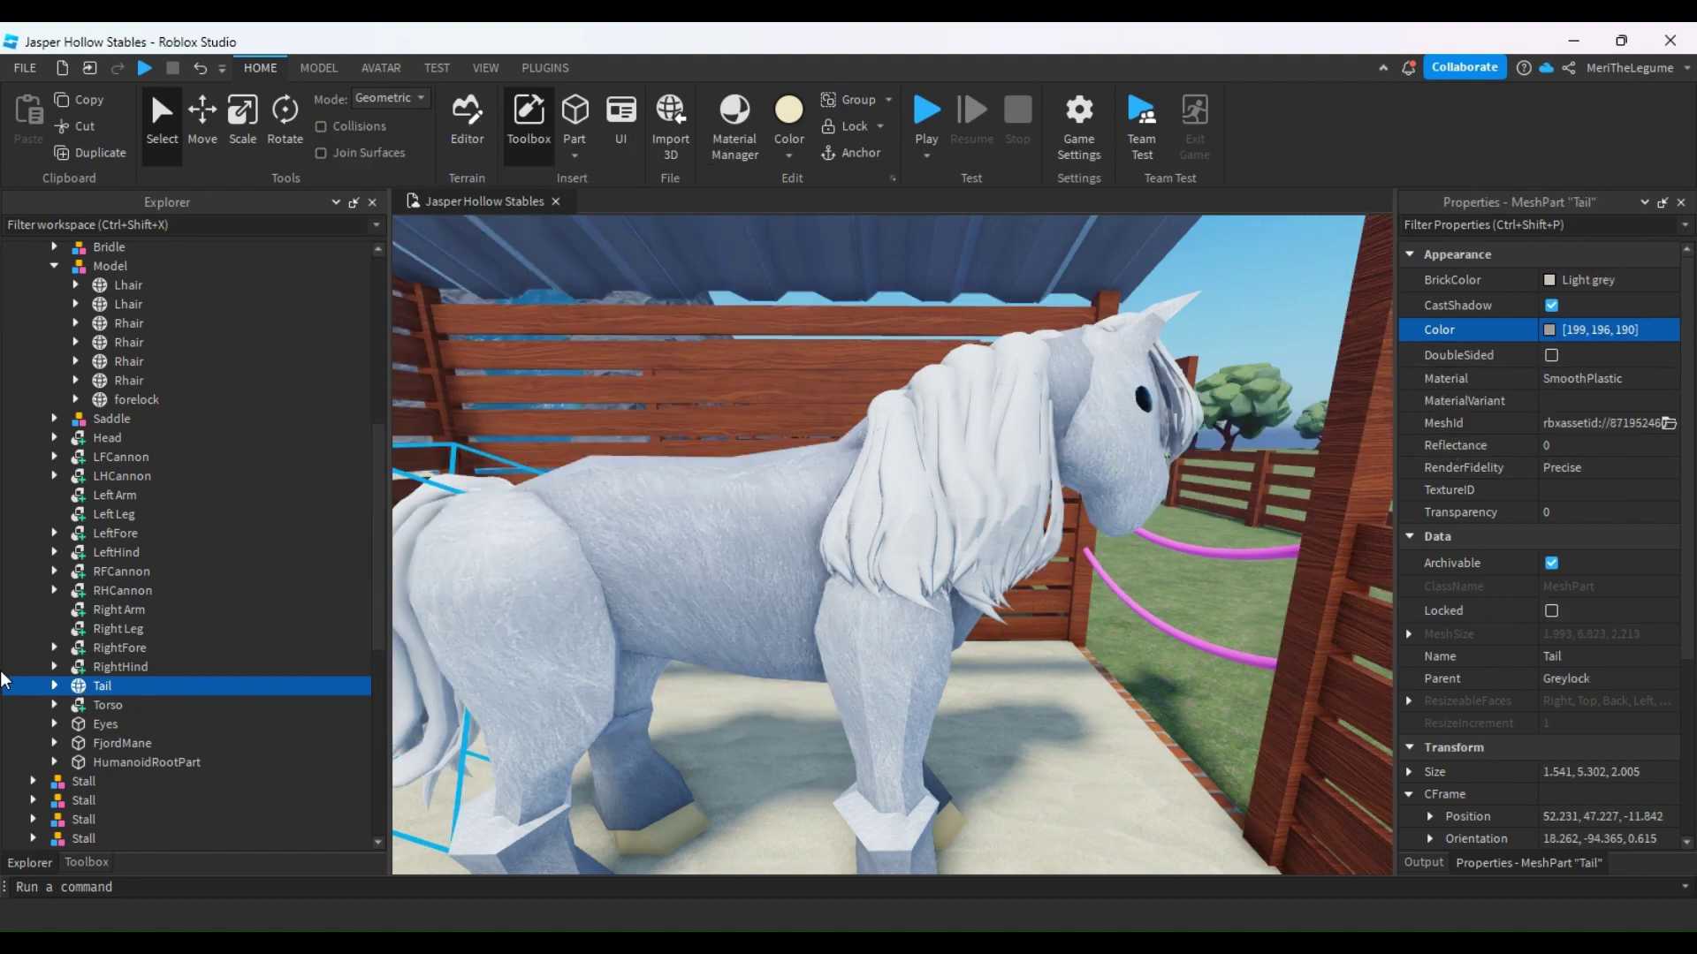
Delete the four Fade4 decals from the RFCannon part
scroll(848, 436, "down", 2)
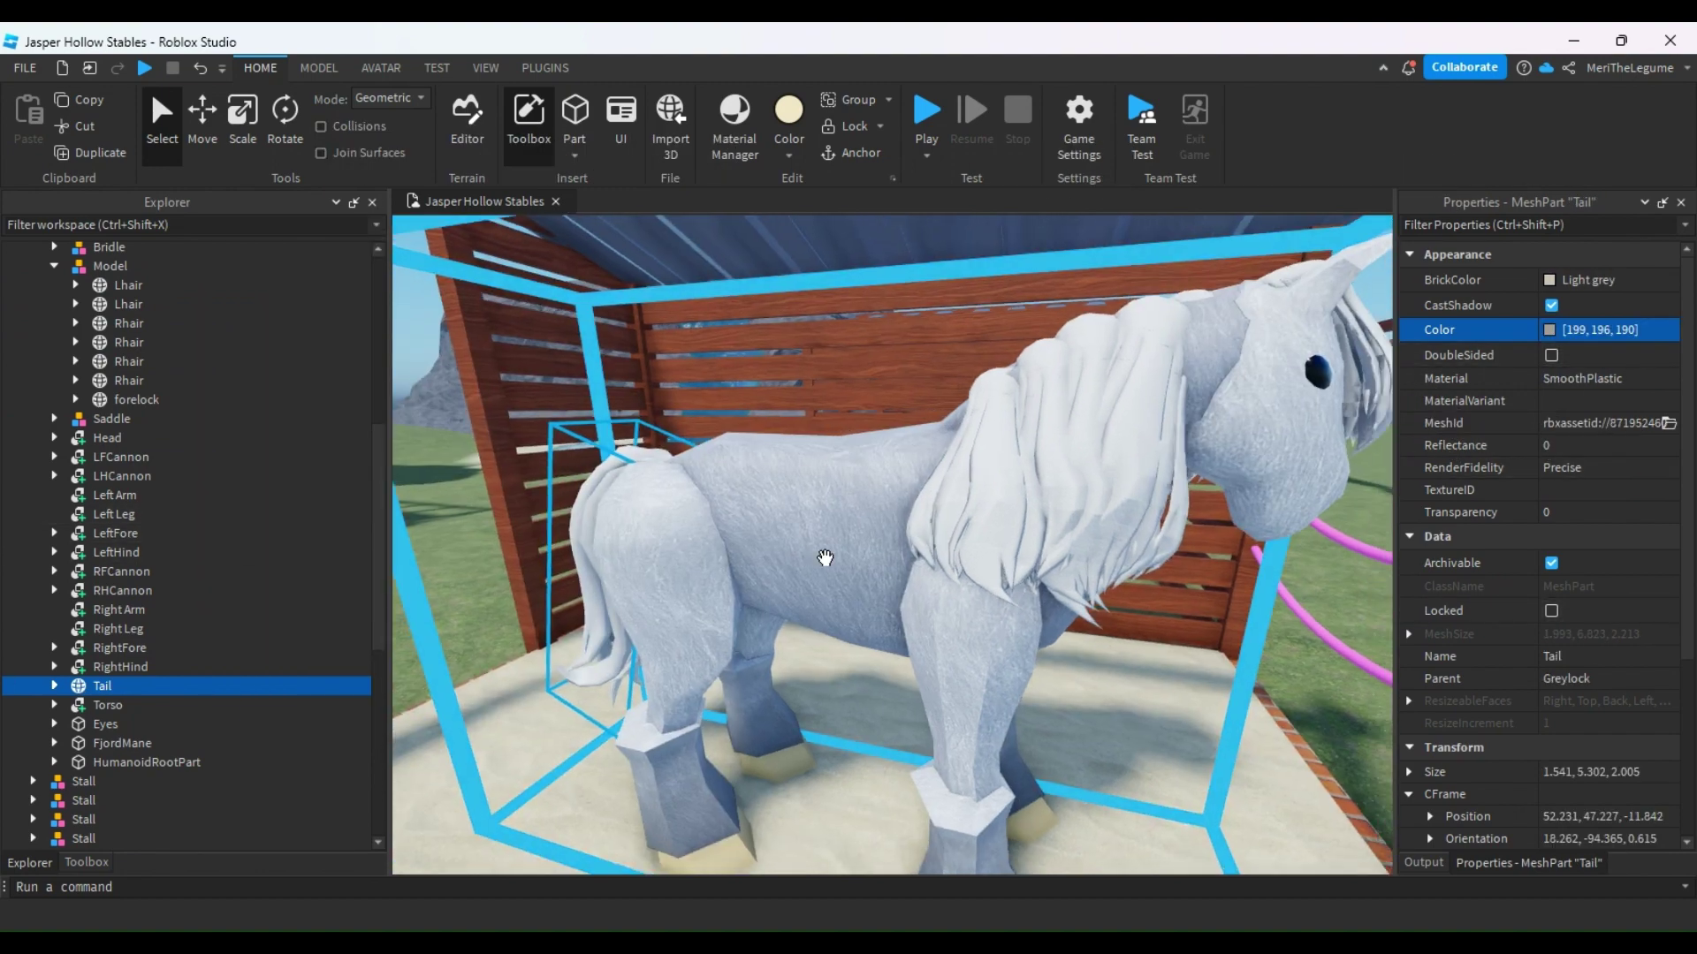
key("a")
key("d")
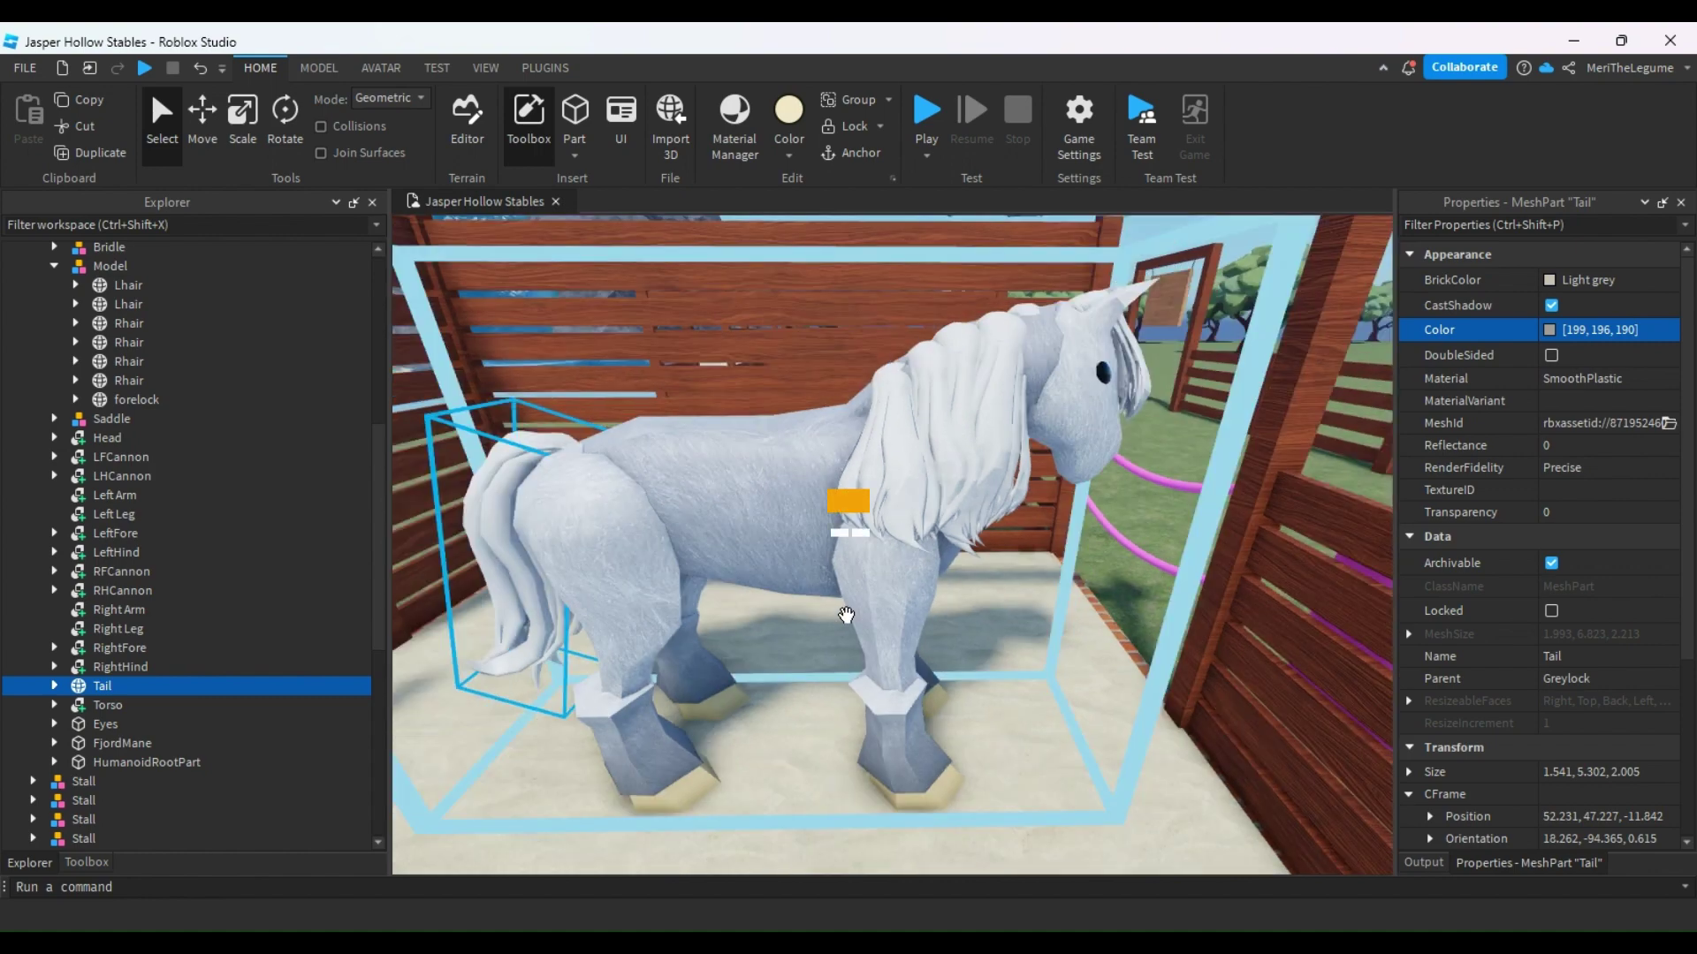
right_click_drag(847, 615, 802, 638)
key("d")
scroll(803, 642, "up", 2)
right_click_drag(841, 717, 841, 717)
left_click(55, 571)
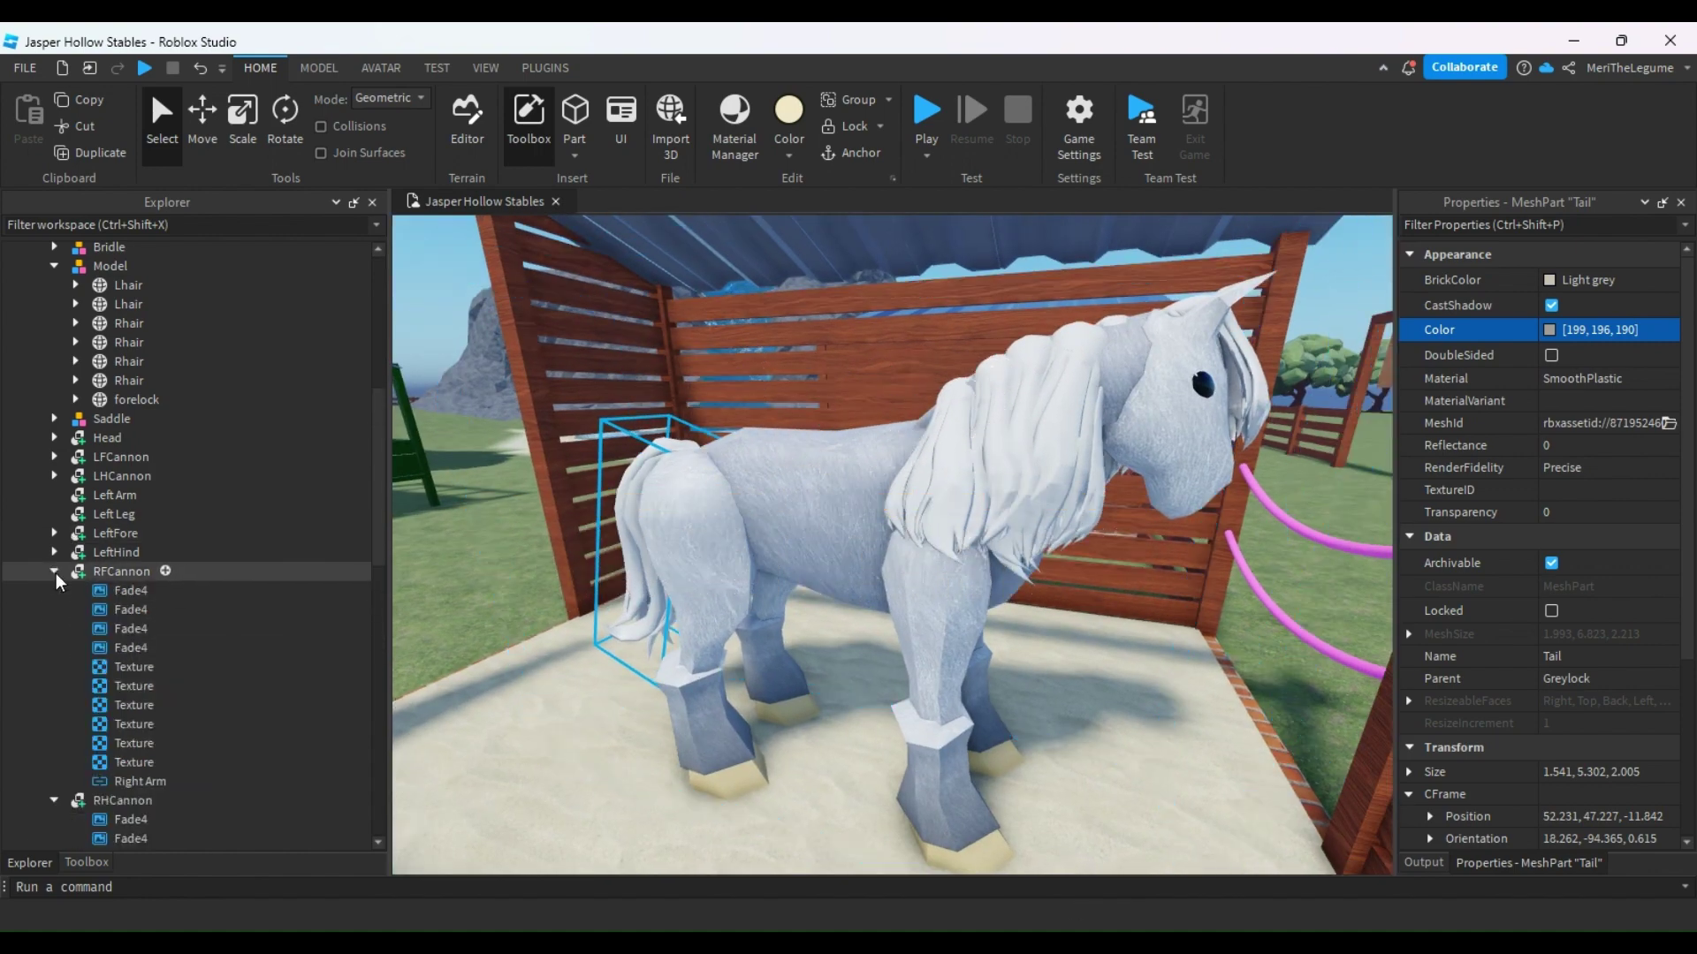
left_click_drag(254, 594, 233, 640)
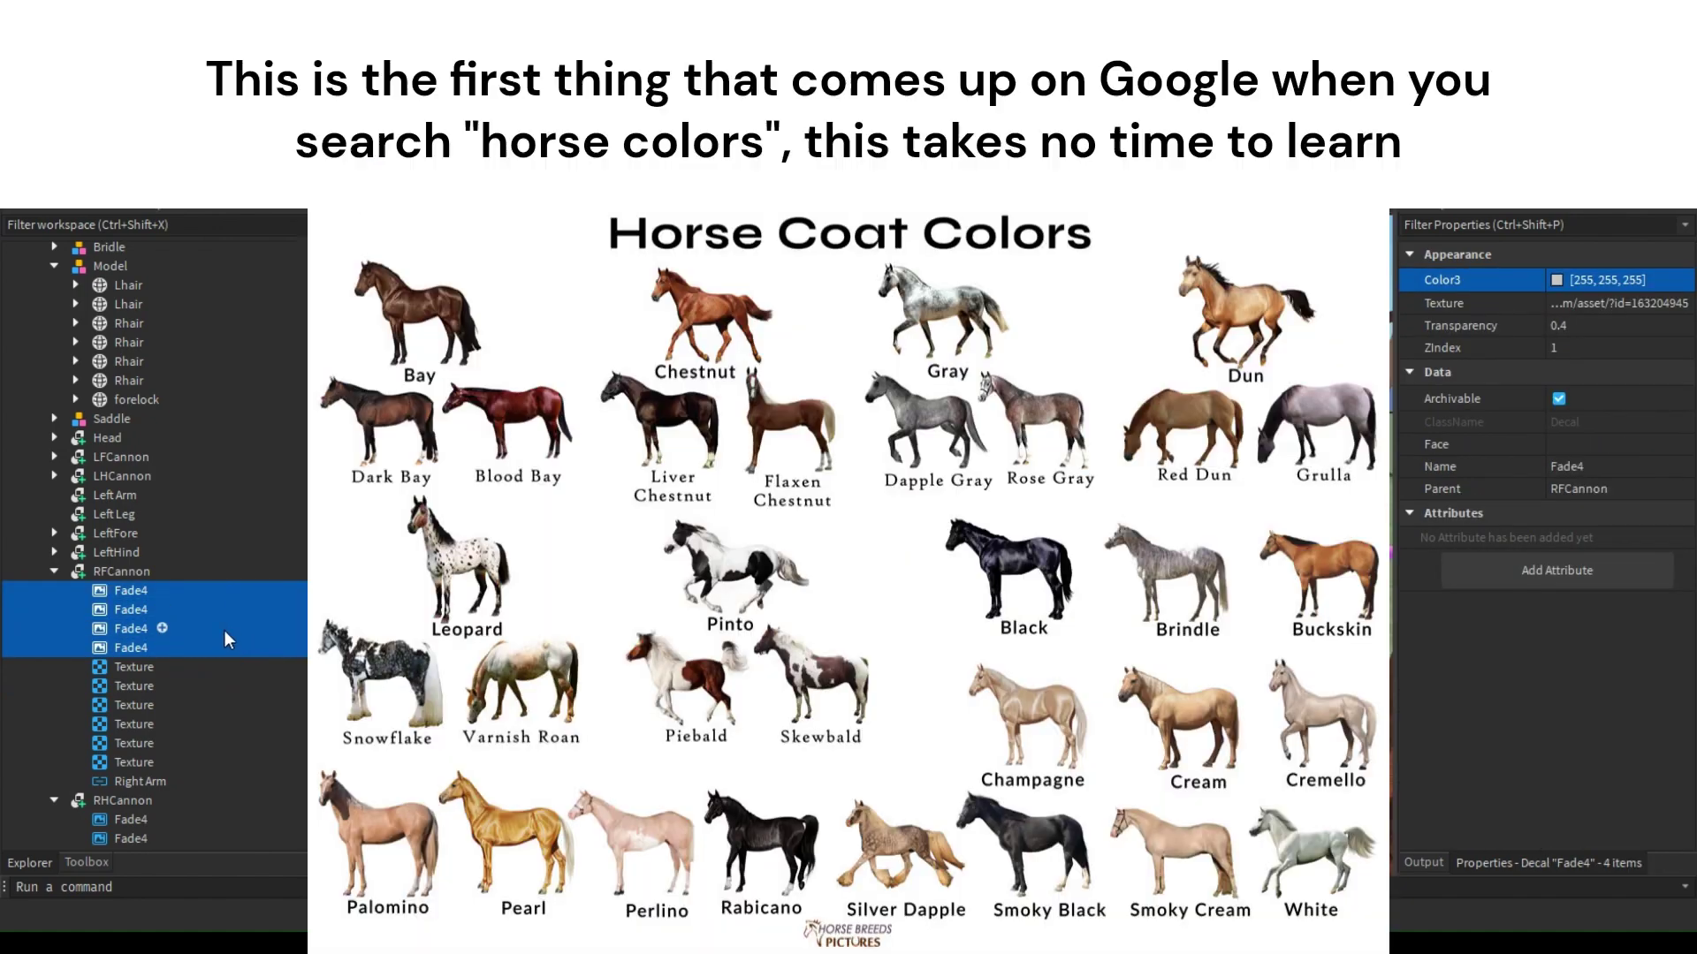
key("Delete")
Delete all the Fade4 decals from the RHCannon part and collapse both right cannon parts
scroll(241, 631, "down", 1)
left_click_drag(234, 707, 210, 732)
key("Delete")
left_click(216, 690)
key("Delete")
left_click(53, 517)
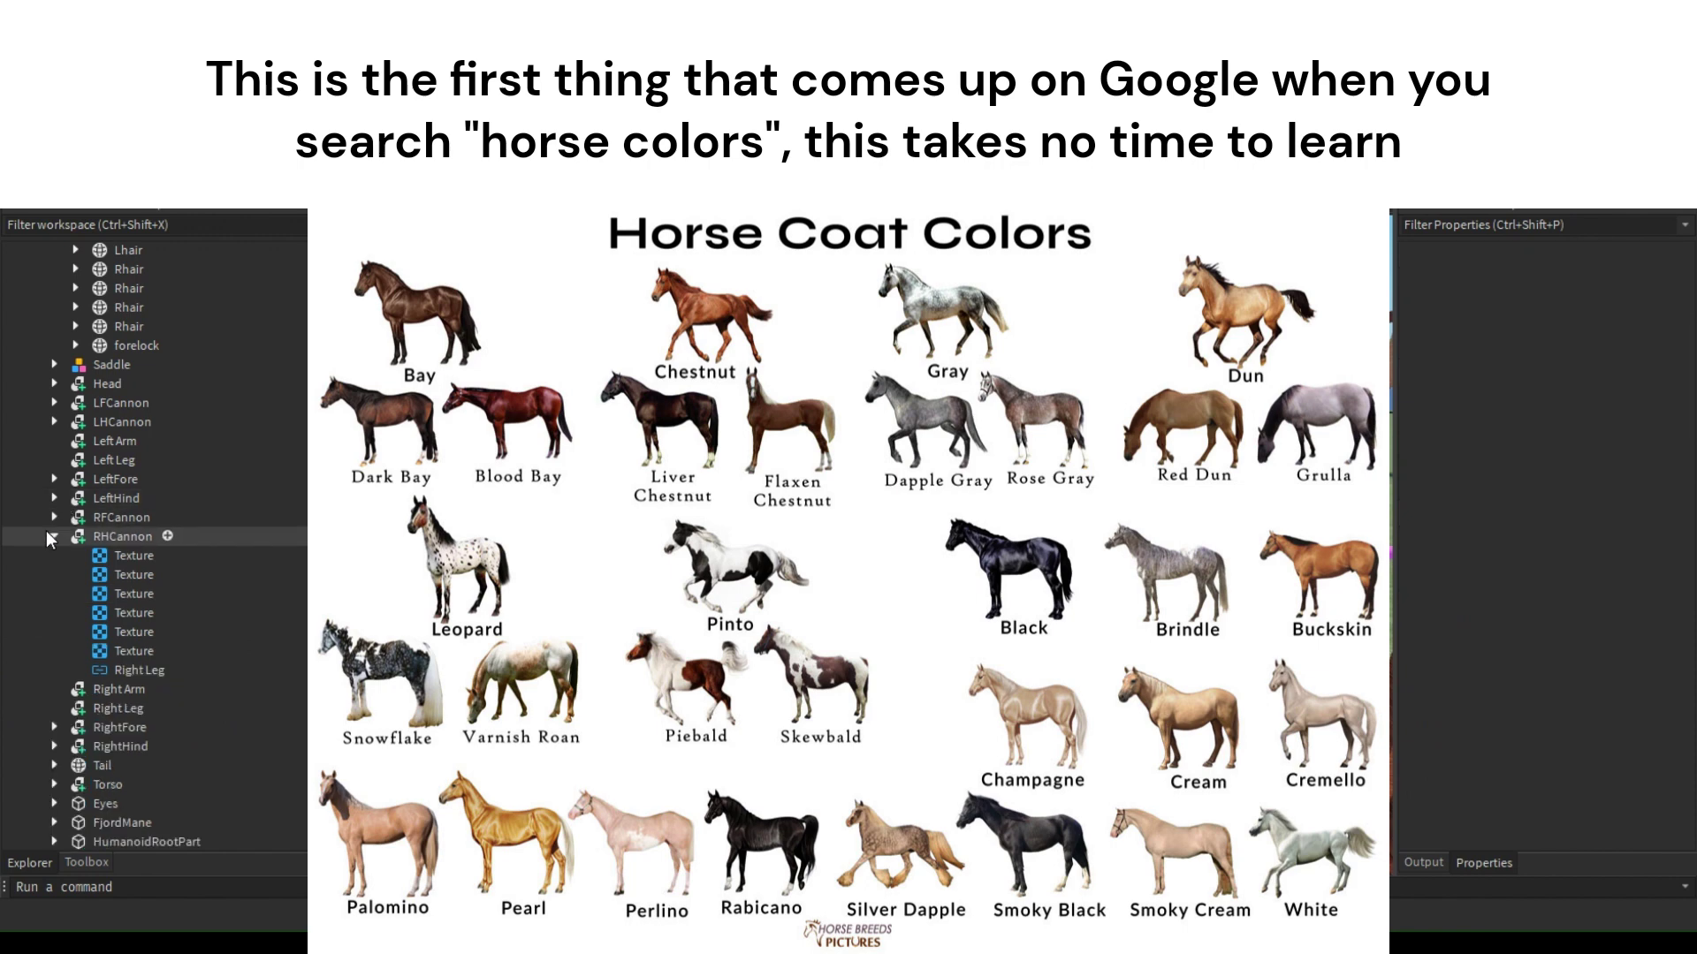
left_click(46, 533)
left_click(52, 534)
Delete all the Fade4 decals from the LFCannon and LHCannon parts and collapse both
left_click(53, 402)
left_click(53, 402)
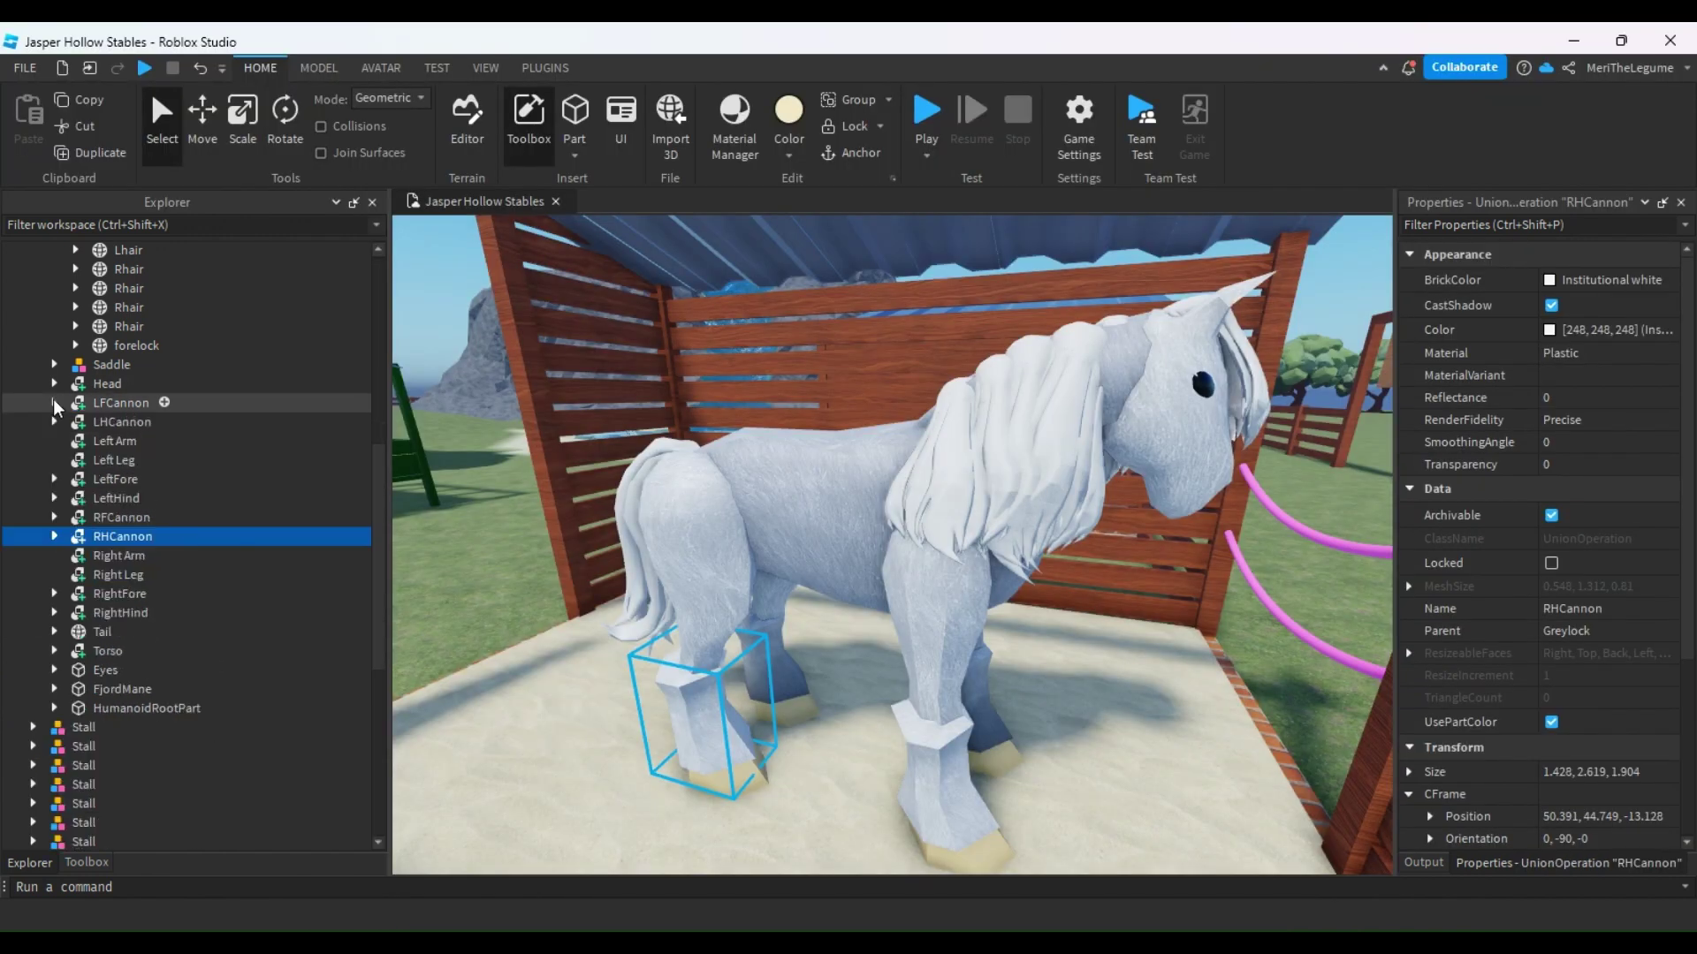
left_click(54, 421)
left_click(55, 405)
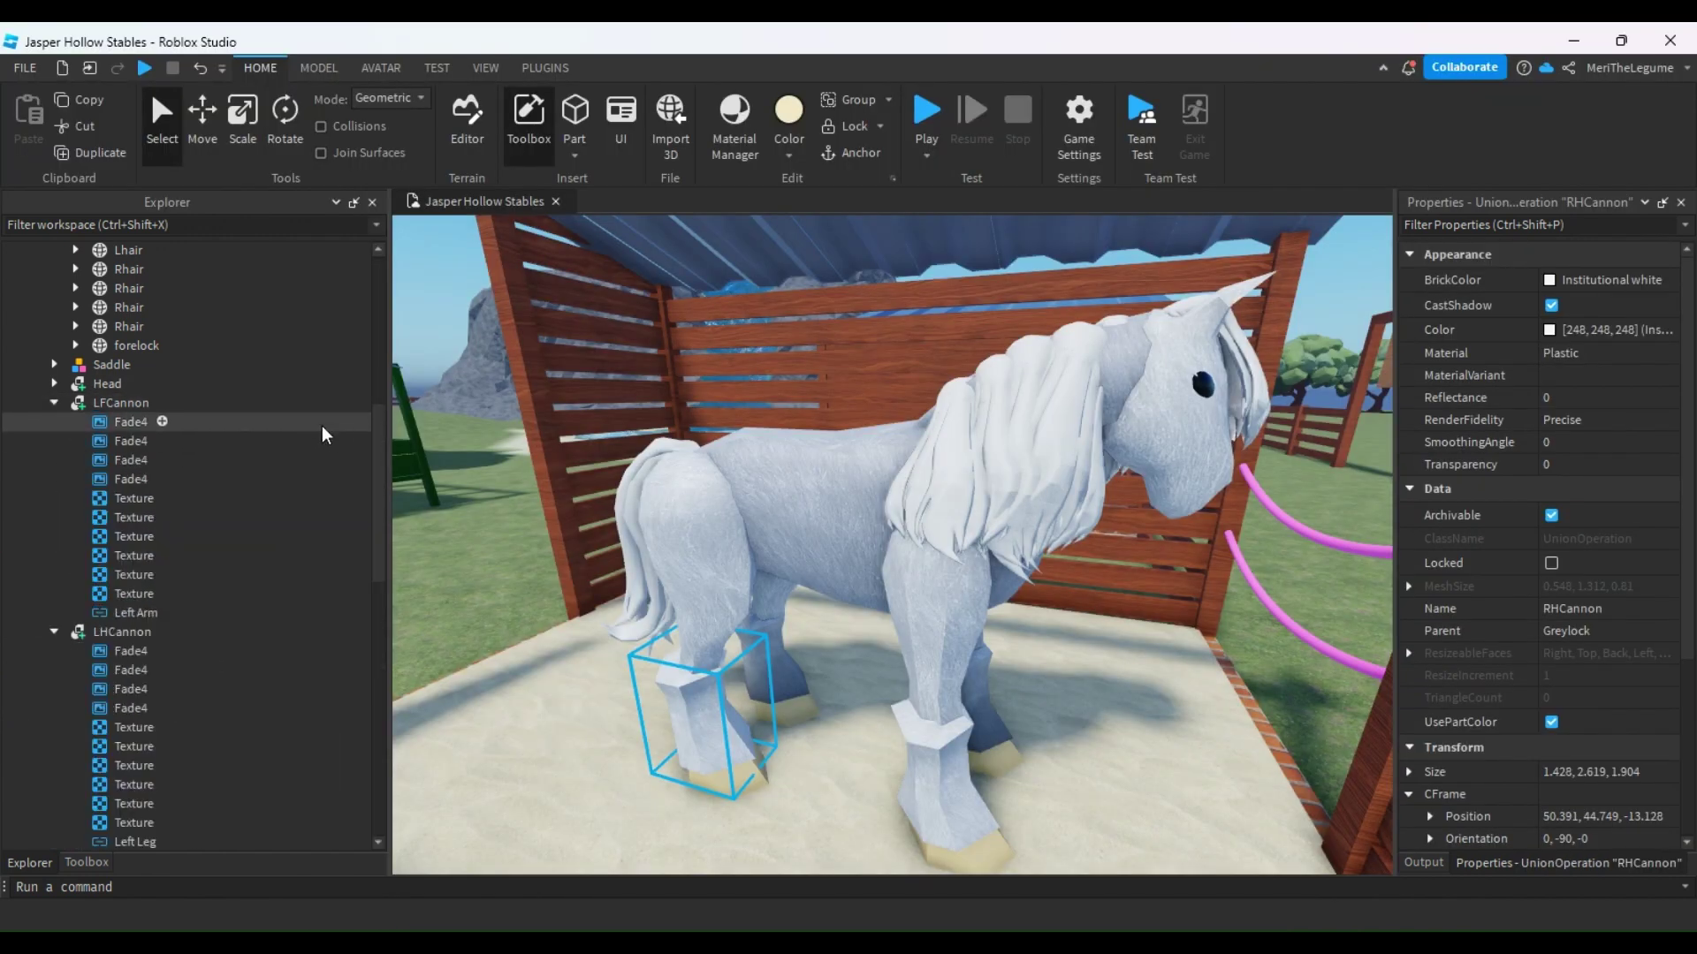
left_click_drag(305, 416, 264, 488)
key("Delete")
left_click_drag(230, 571, 208, 626)
key("Delete")
left_click(54, 555)
left_click(54, 402)
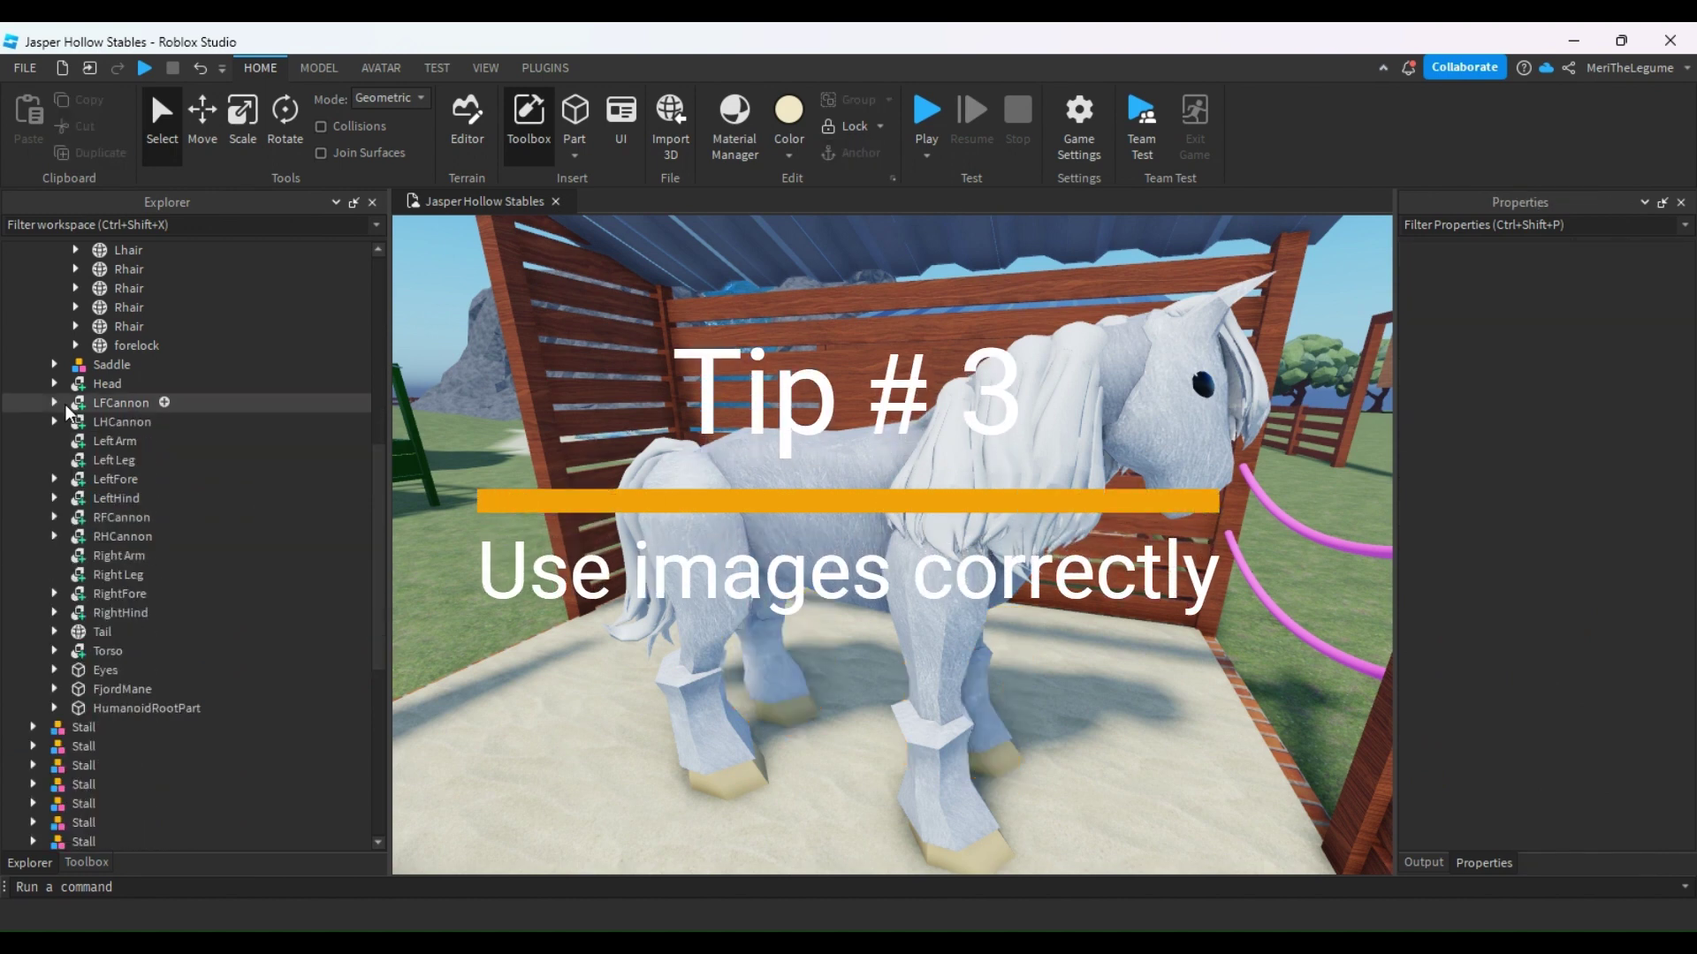
Set the color of the LFCannon and LHCannon parts to 199, 196, 190
left_click(231, 405)
left_click(226, 423, "shift")
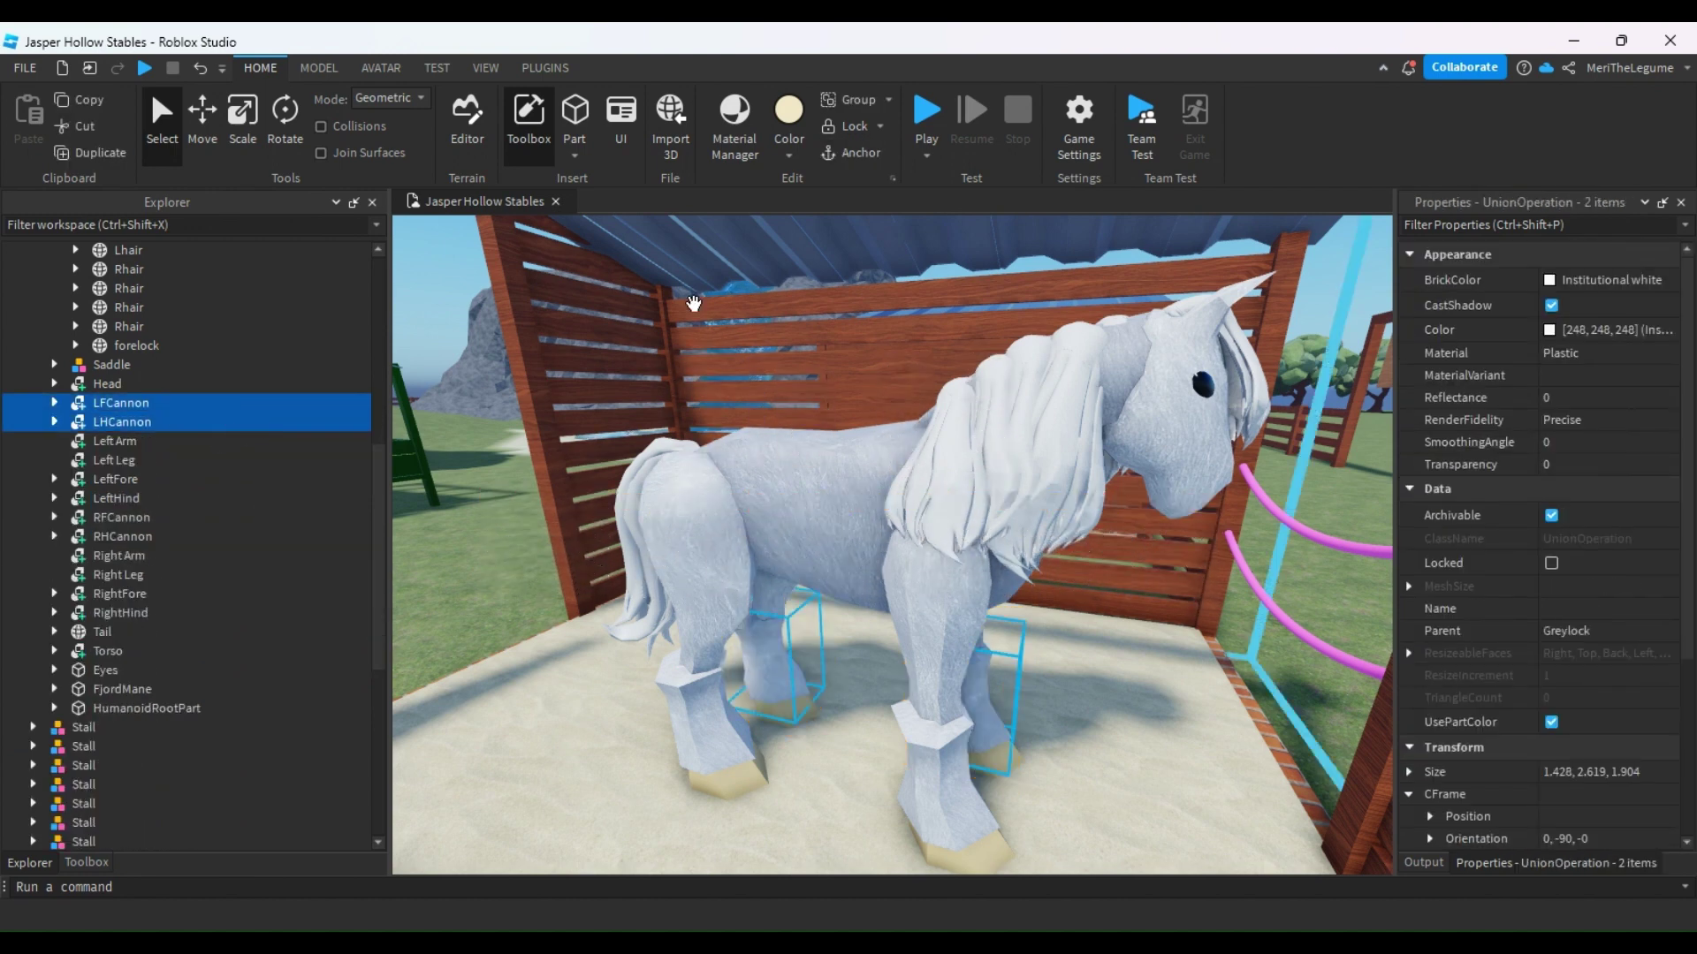
left_click(1599, 310)
left_click(1582, 329)
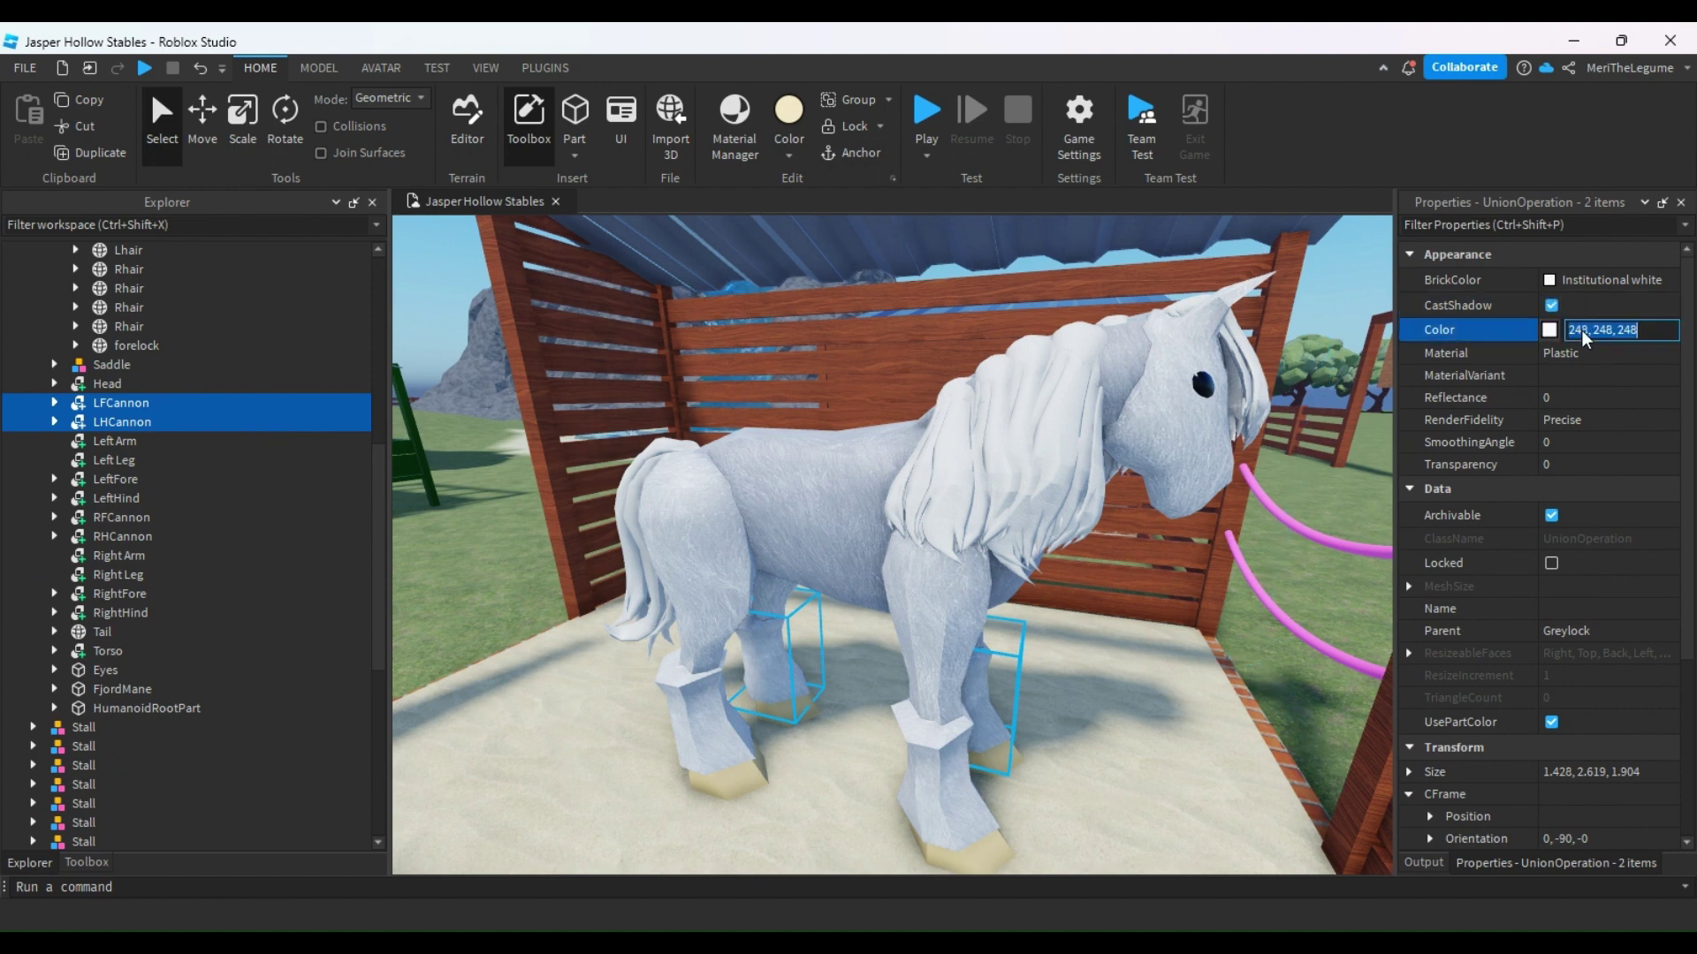
type("199, 196, 190")
key("Return")
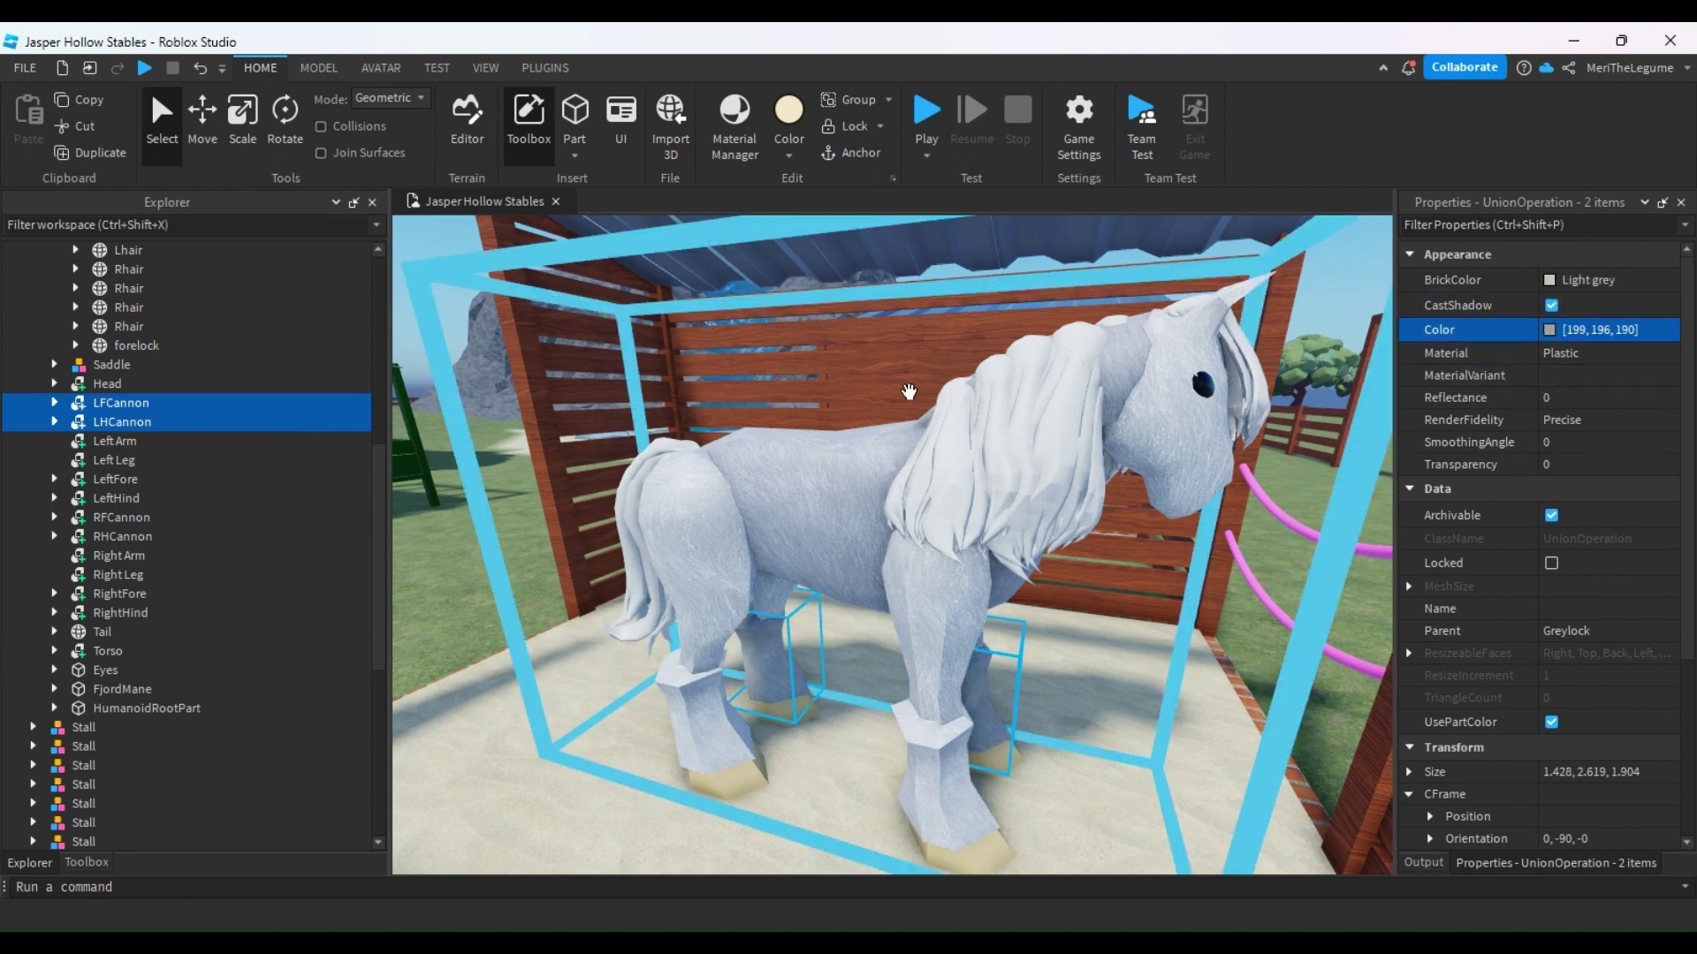
Apply the color 199, 196, 190 to the RFCannon and RHCannon parts
left_click(240, 518)
left_click(246, 538, "shift")
left_click(1601, 330)
type("[199, 196, 190]")
key("Return")
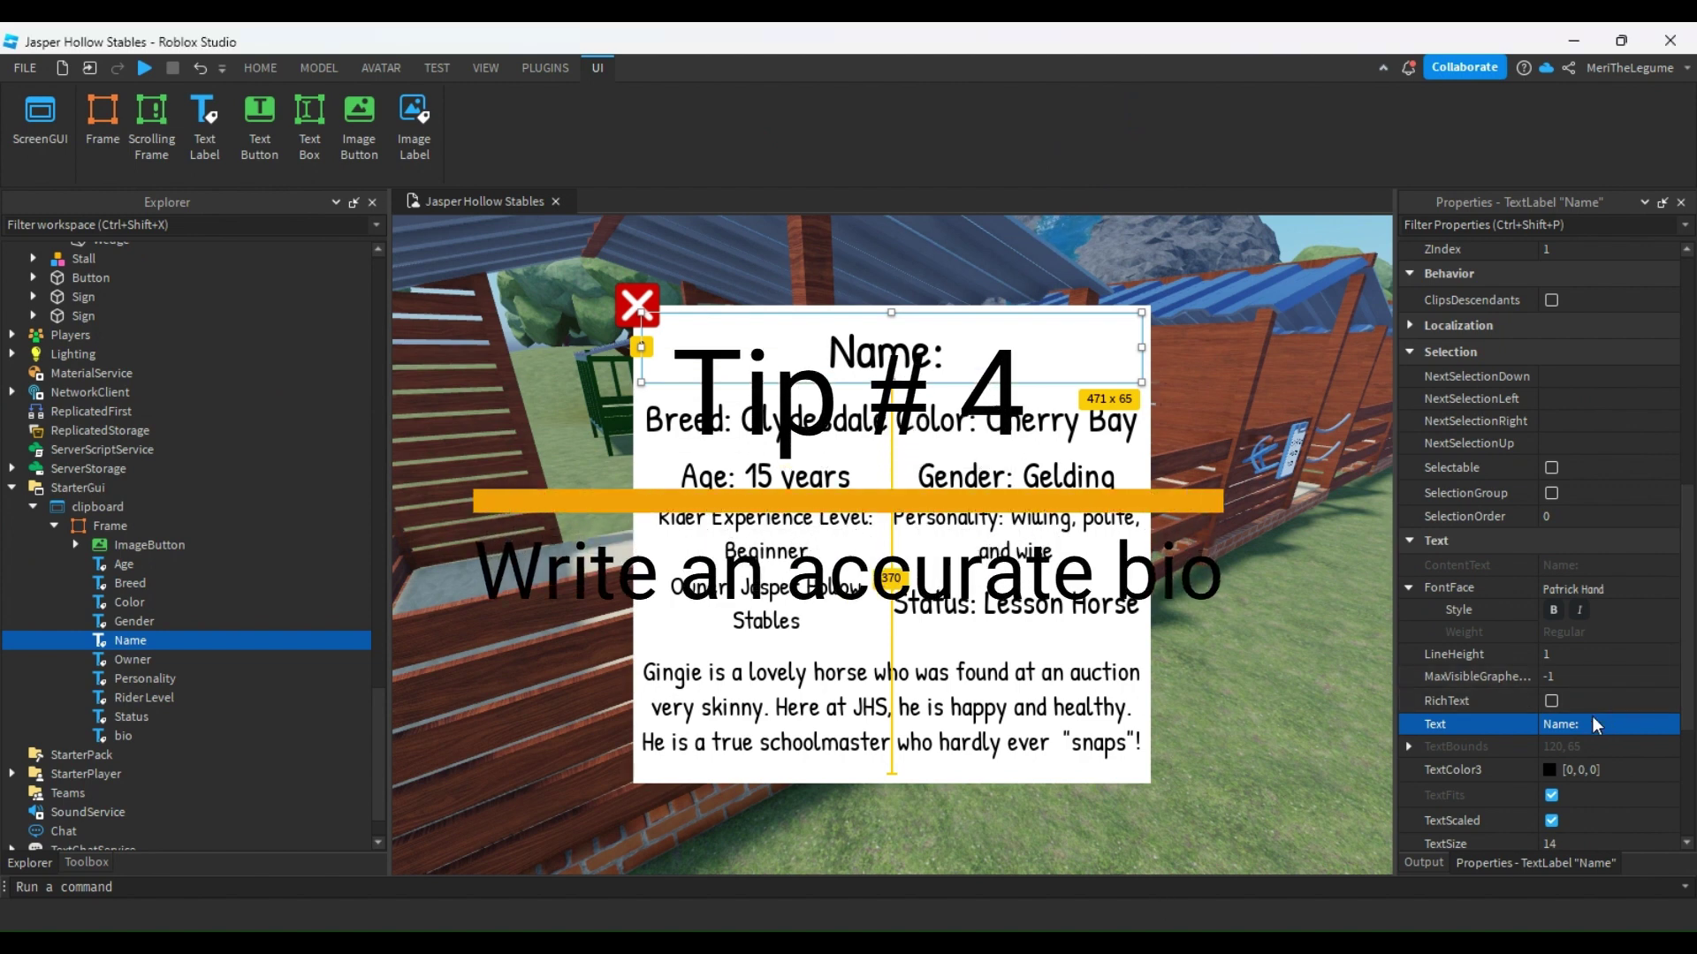
Change the clipboard's Name label text to "Name: Whitney" and its Age label text to "Age: 12 years"
type("itney")
key("Return")
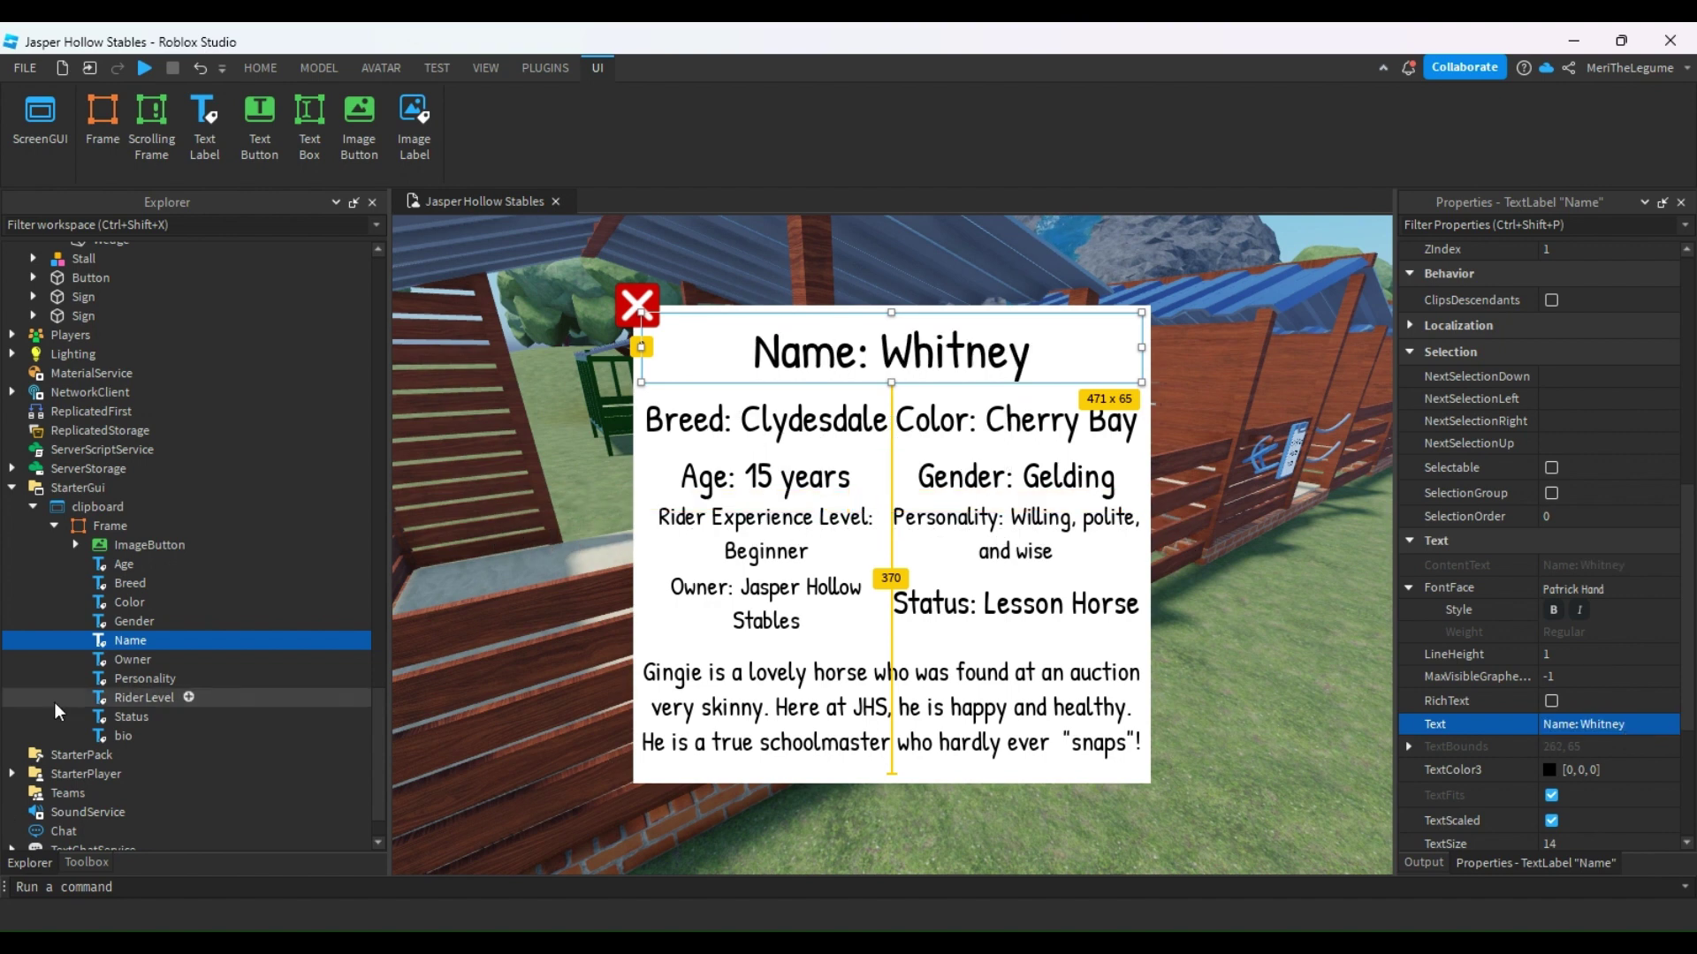
left_click(115, 663)
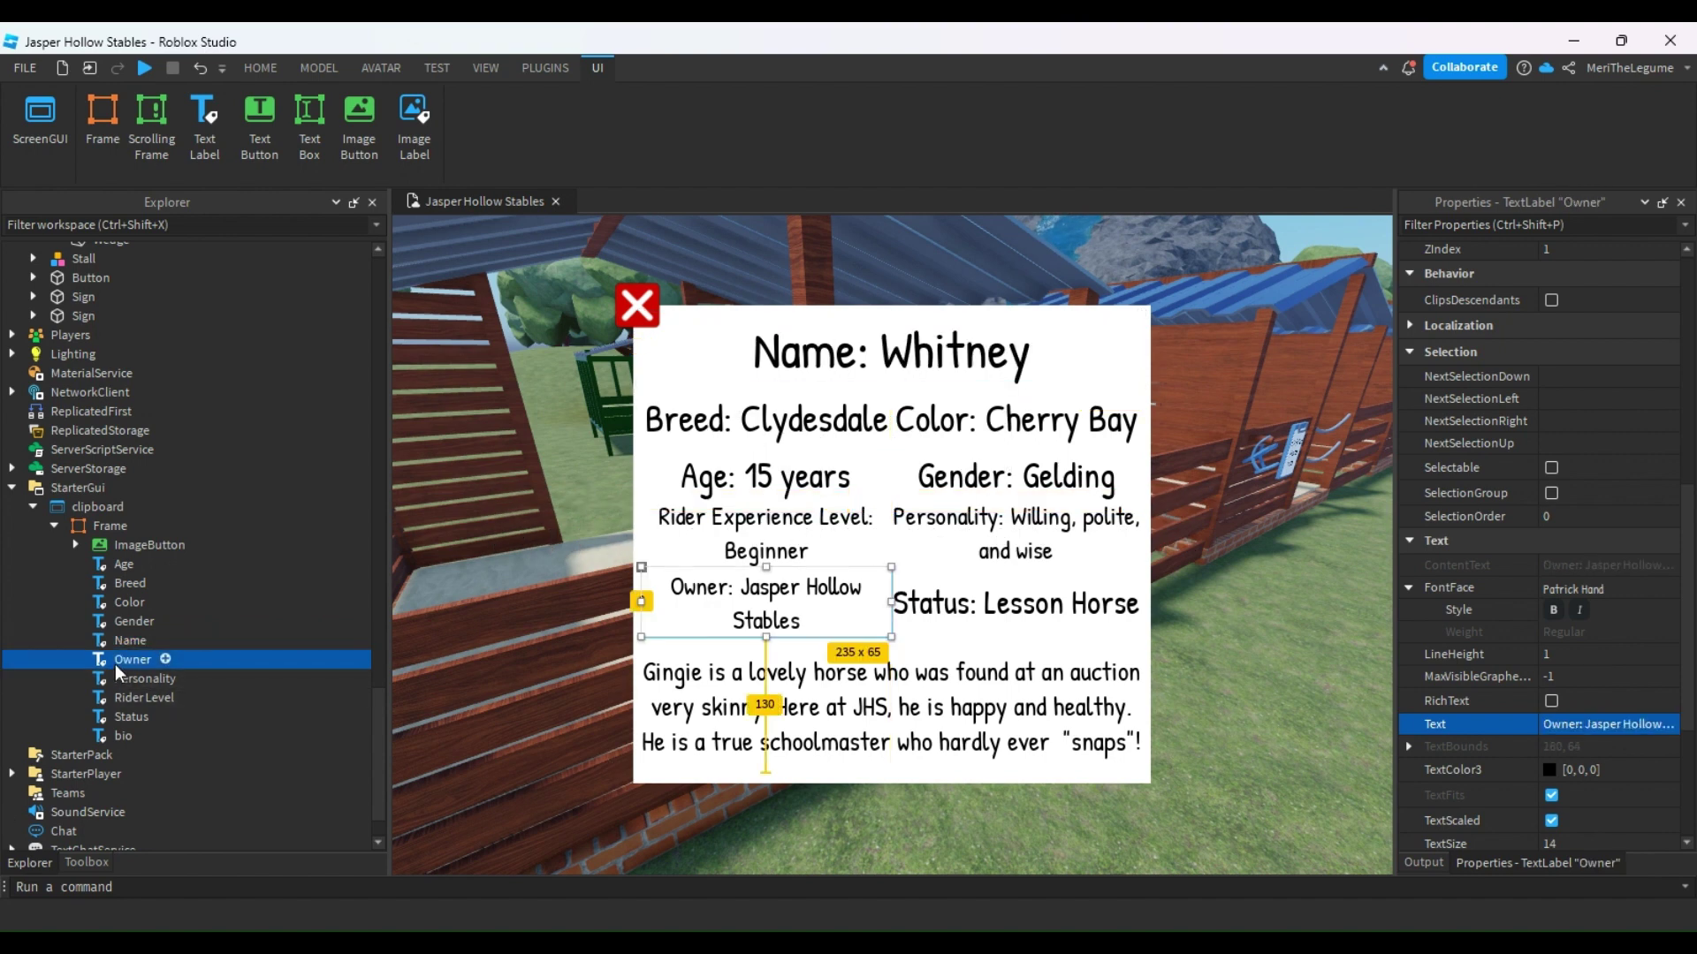
left_click(110, 562)
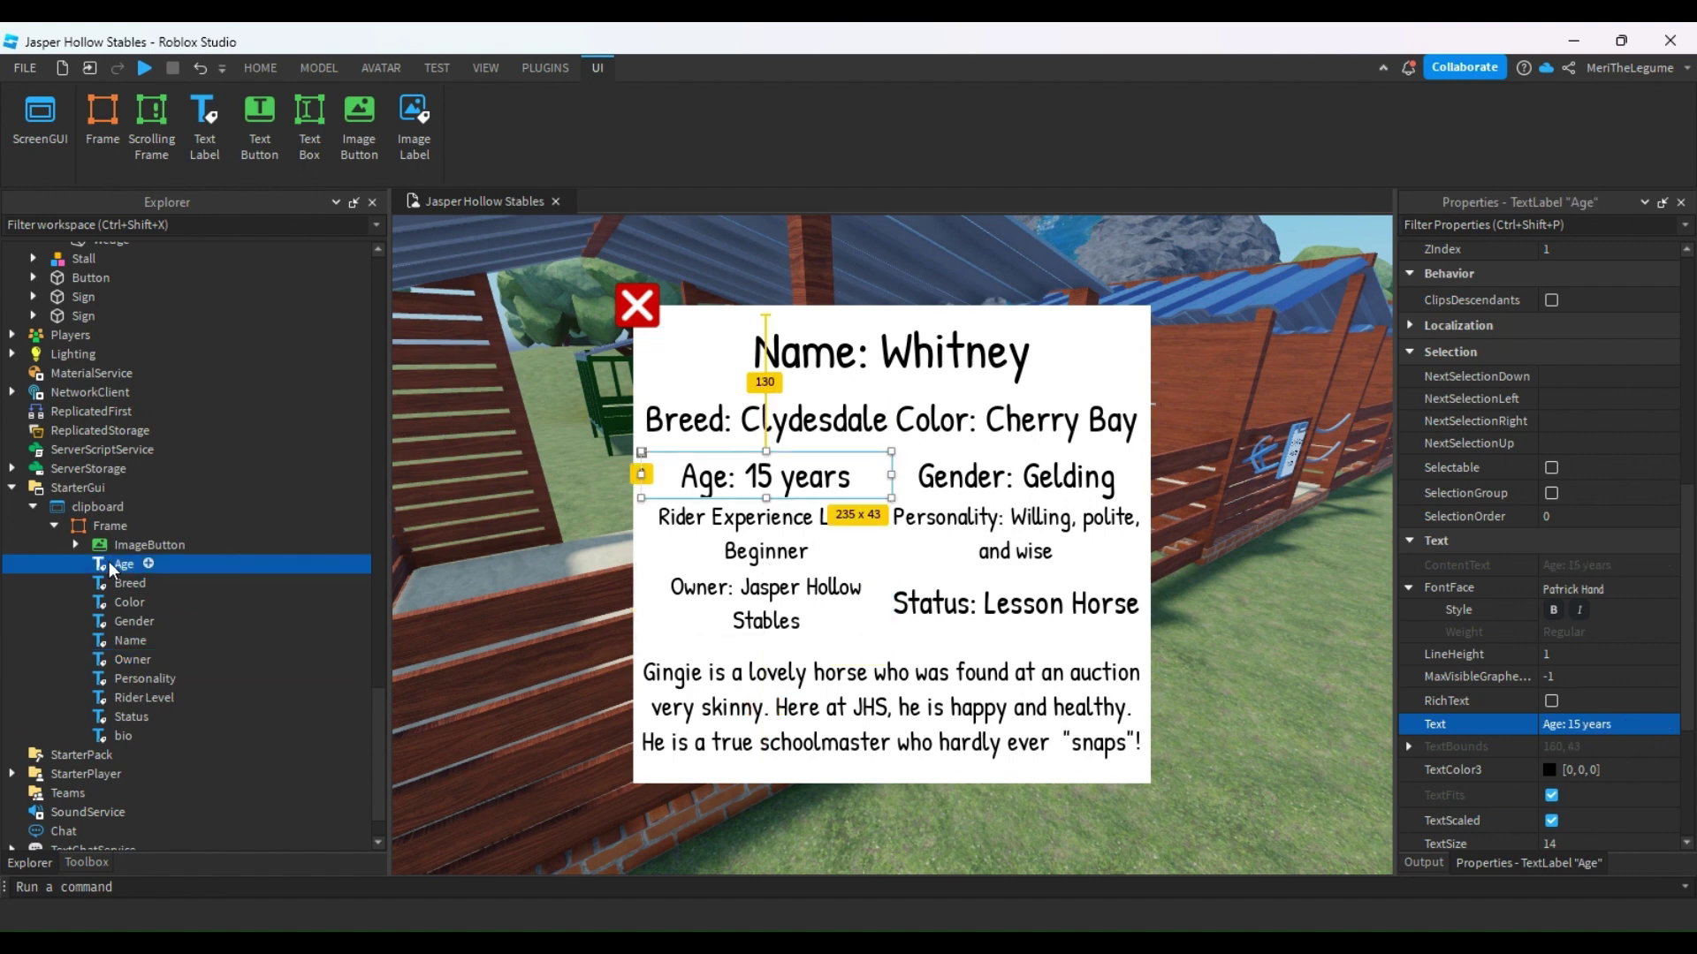
left_click(1576, 720)
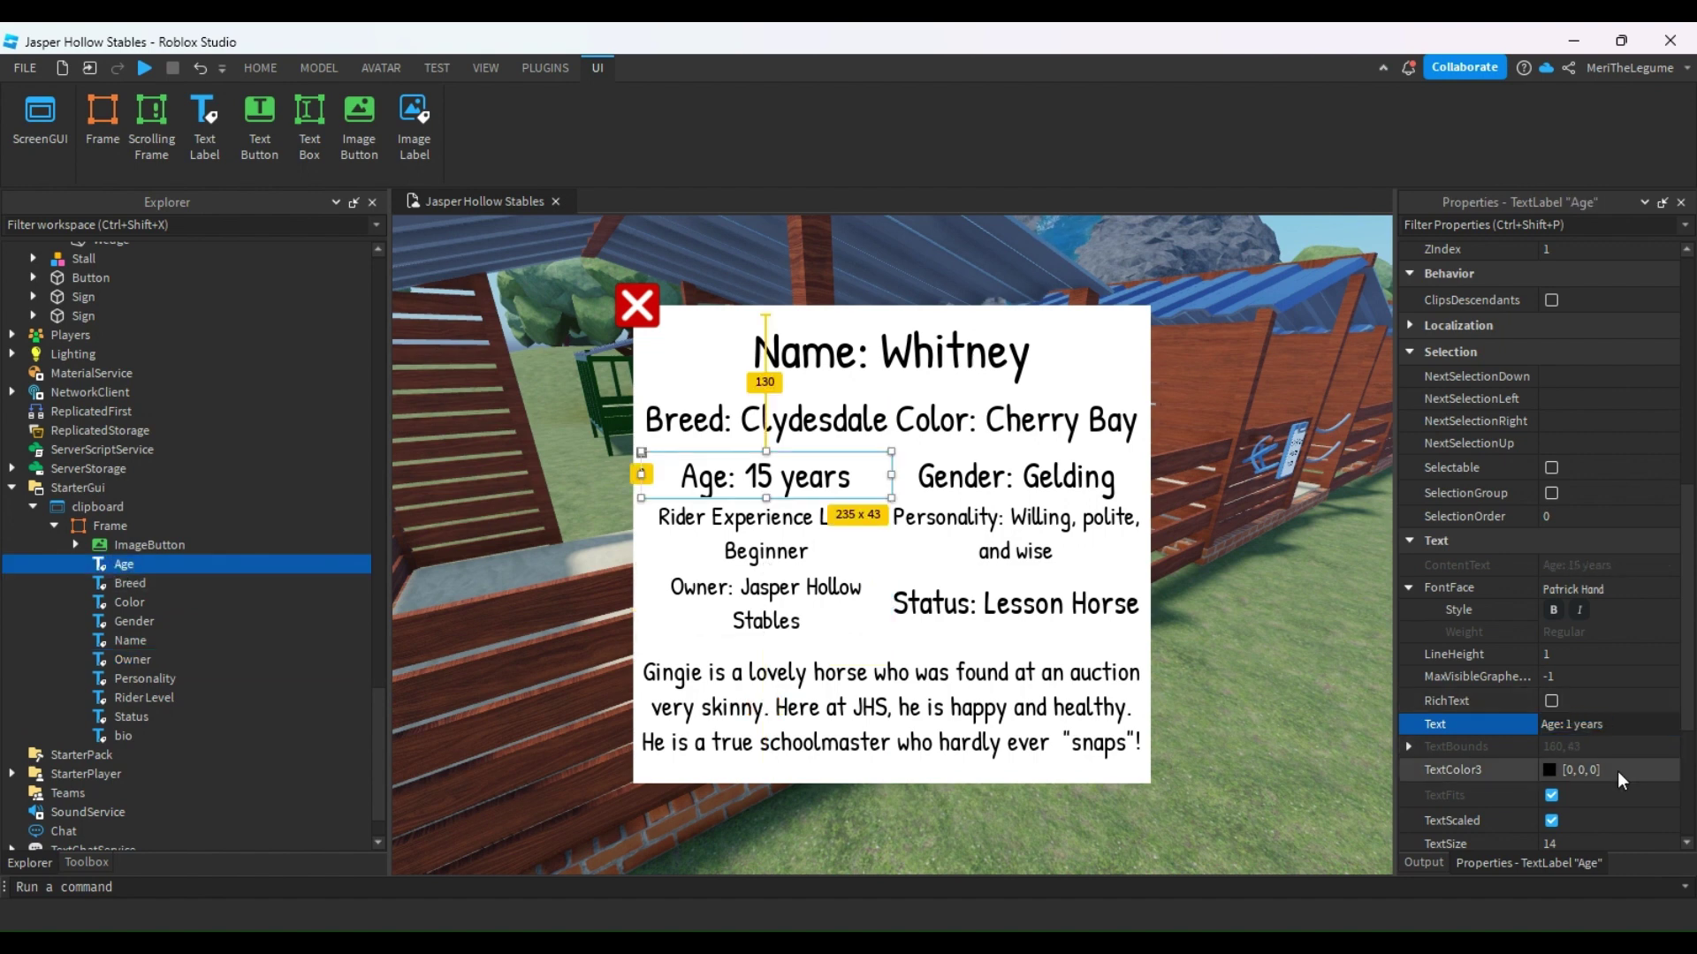
type("2")
key("Return")
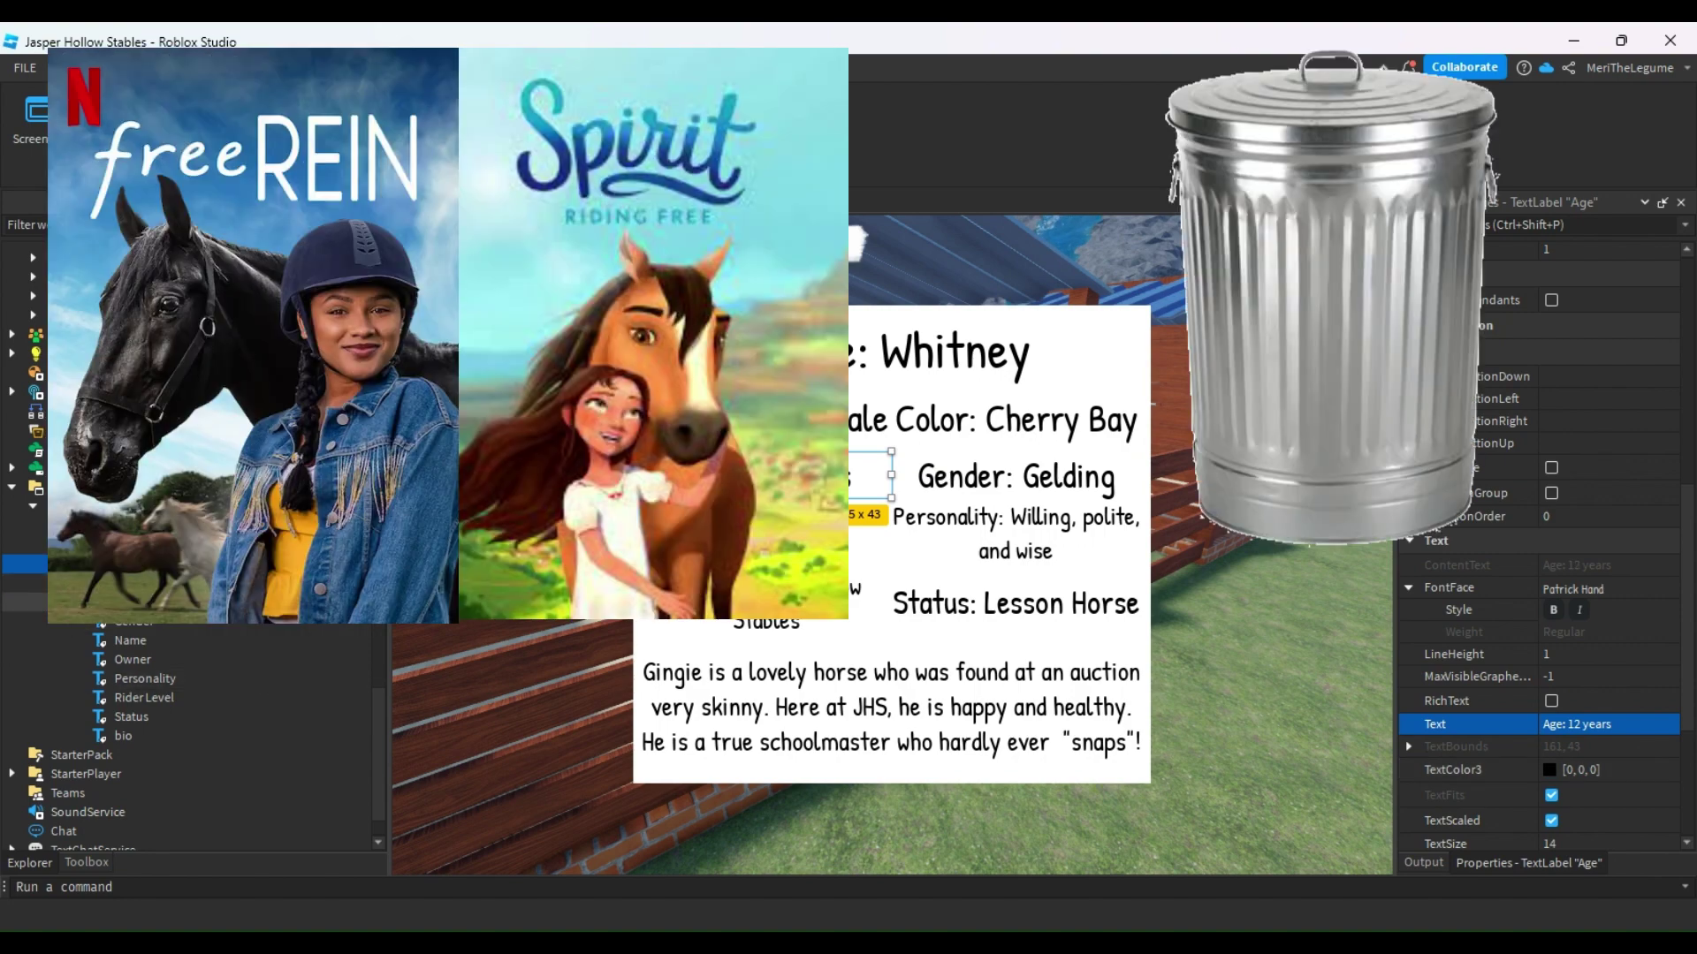
Change the clipboard's Gender label text to "Gender: Mare" and select the Breed label
left_click(114, 626)
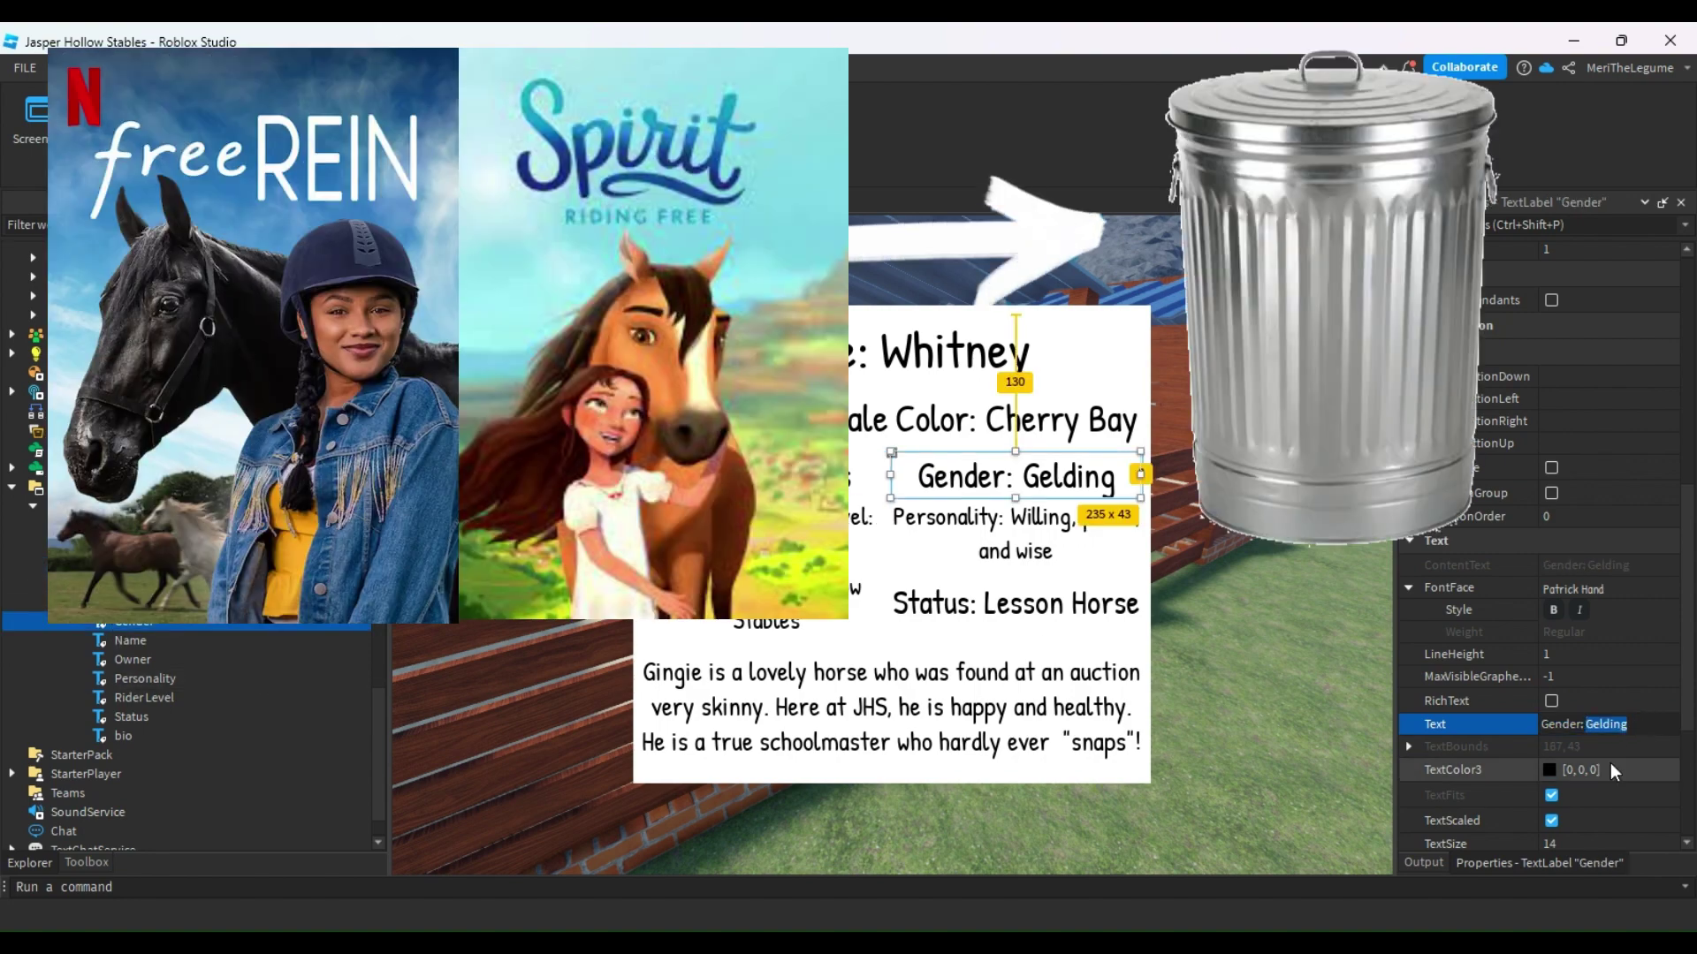
type("Mari")
key("Return")
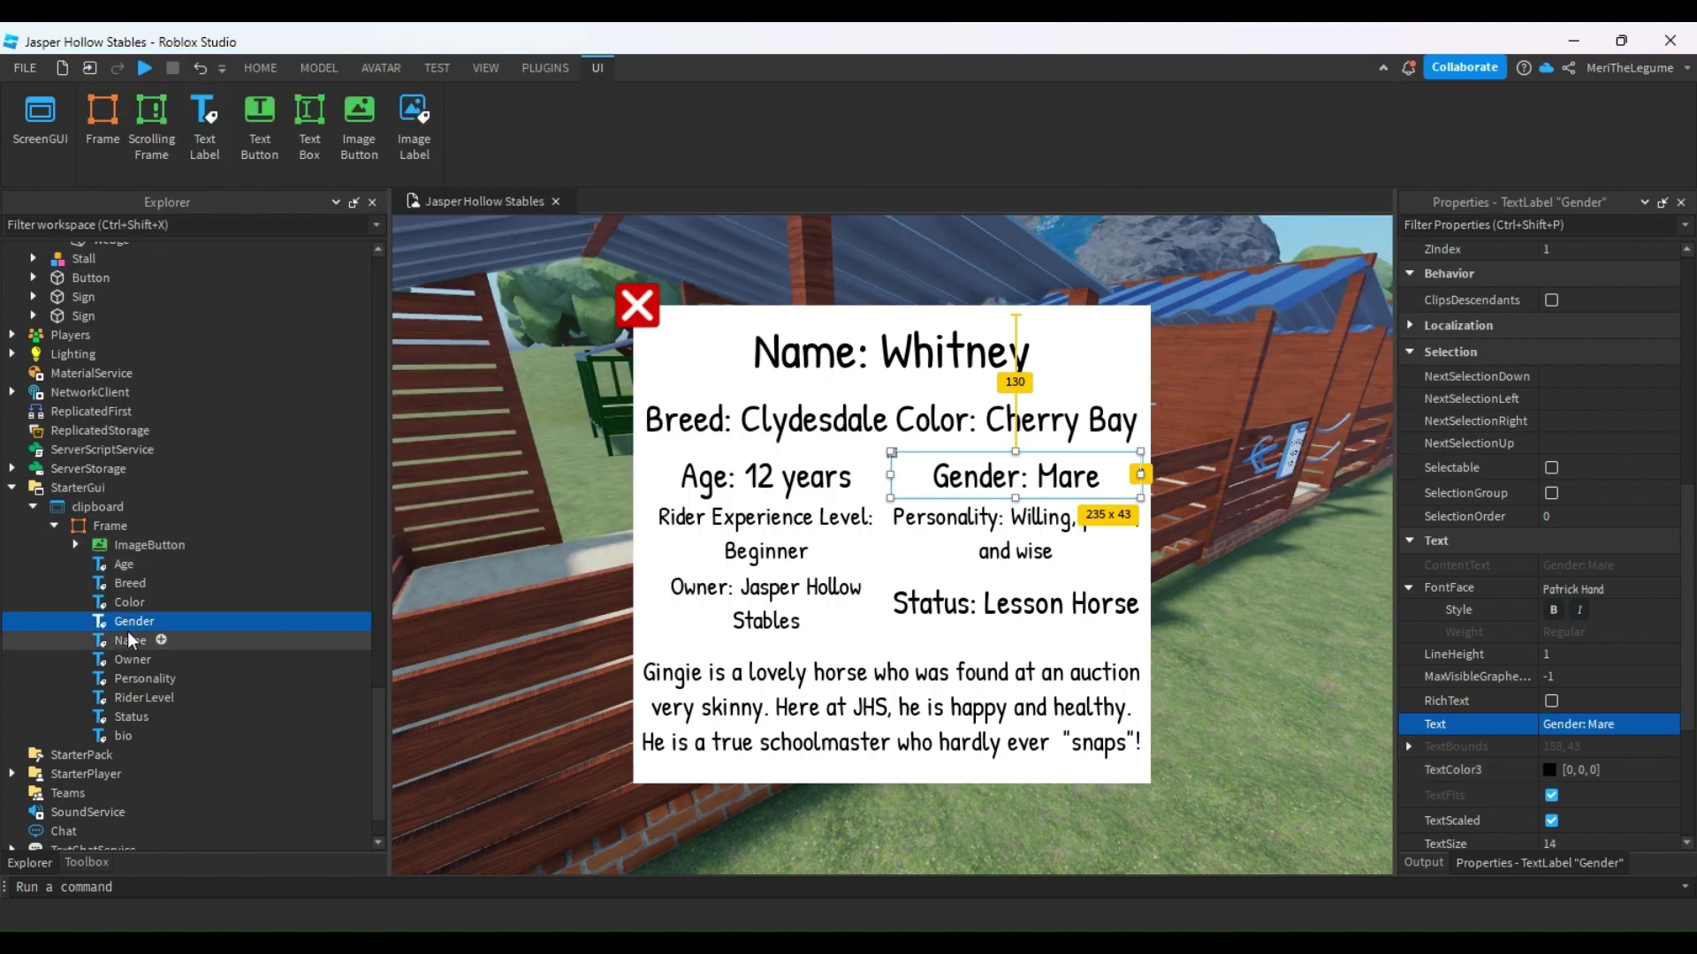
left_click(119, 586)
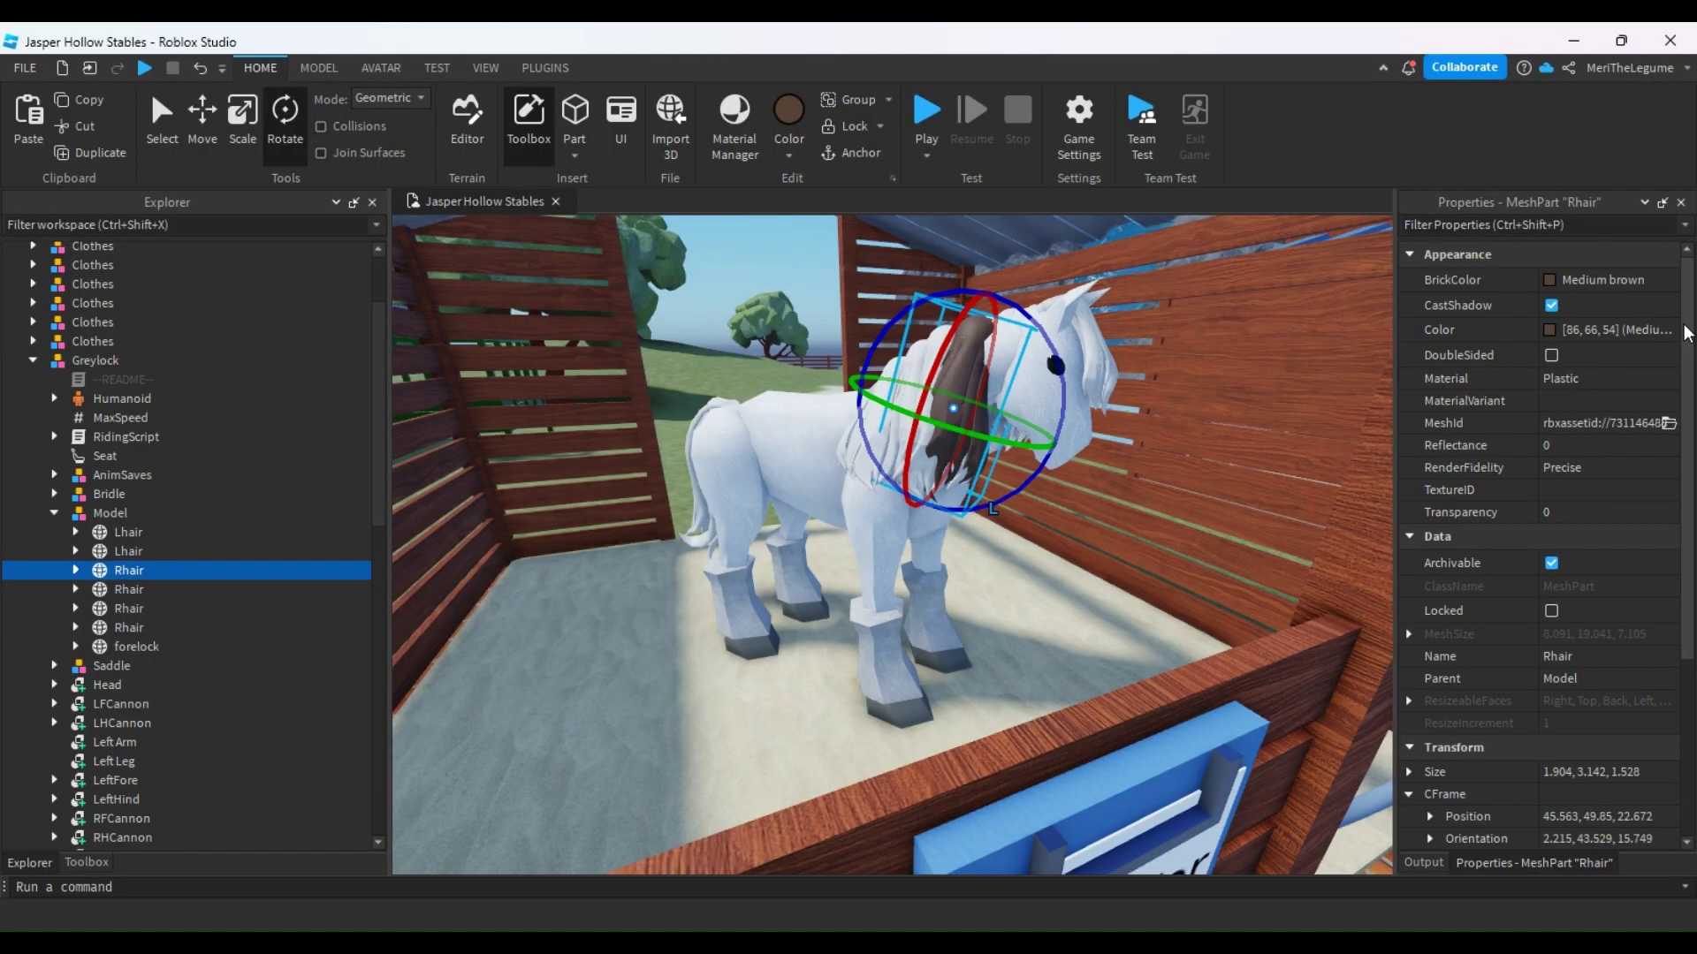
Darken the color of the first Rhair mane part on Greylock to 30, 23, 19
left_click(1552, 333)
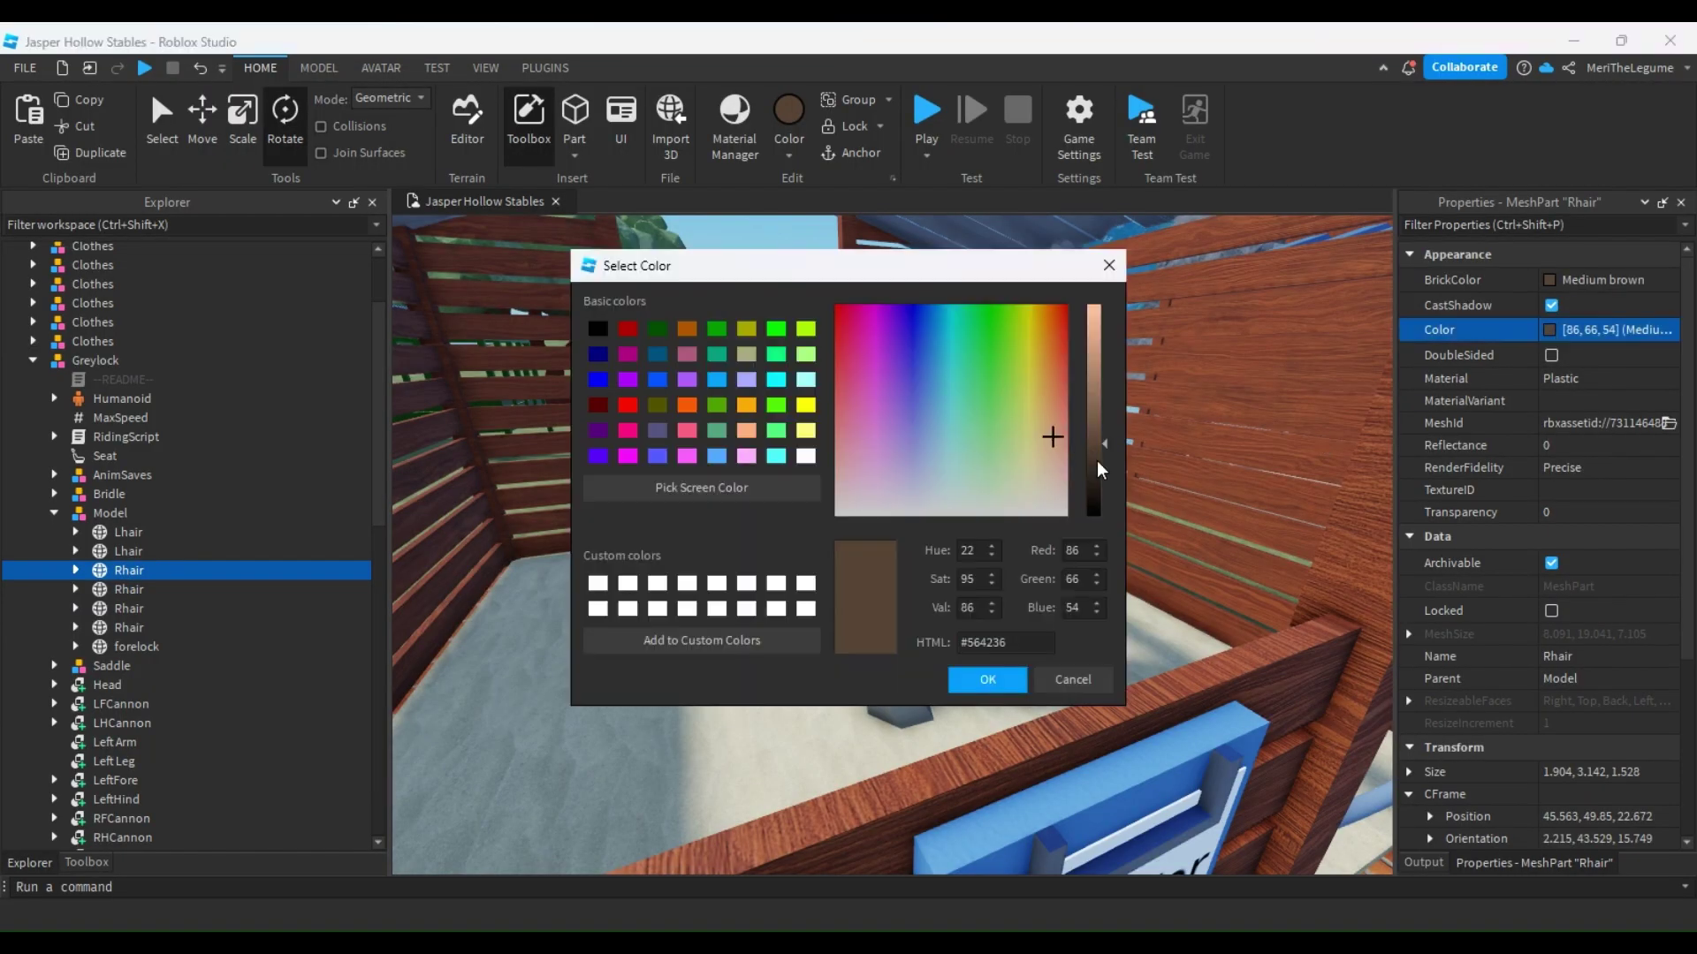
left_click_drag(1096, 460, 1094, 492)
left_click(988, 680)
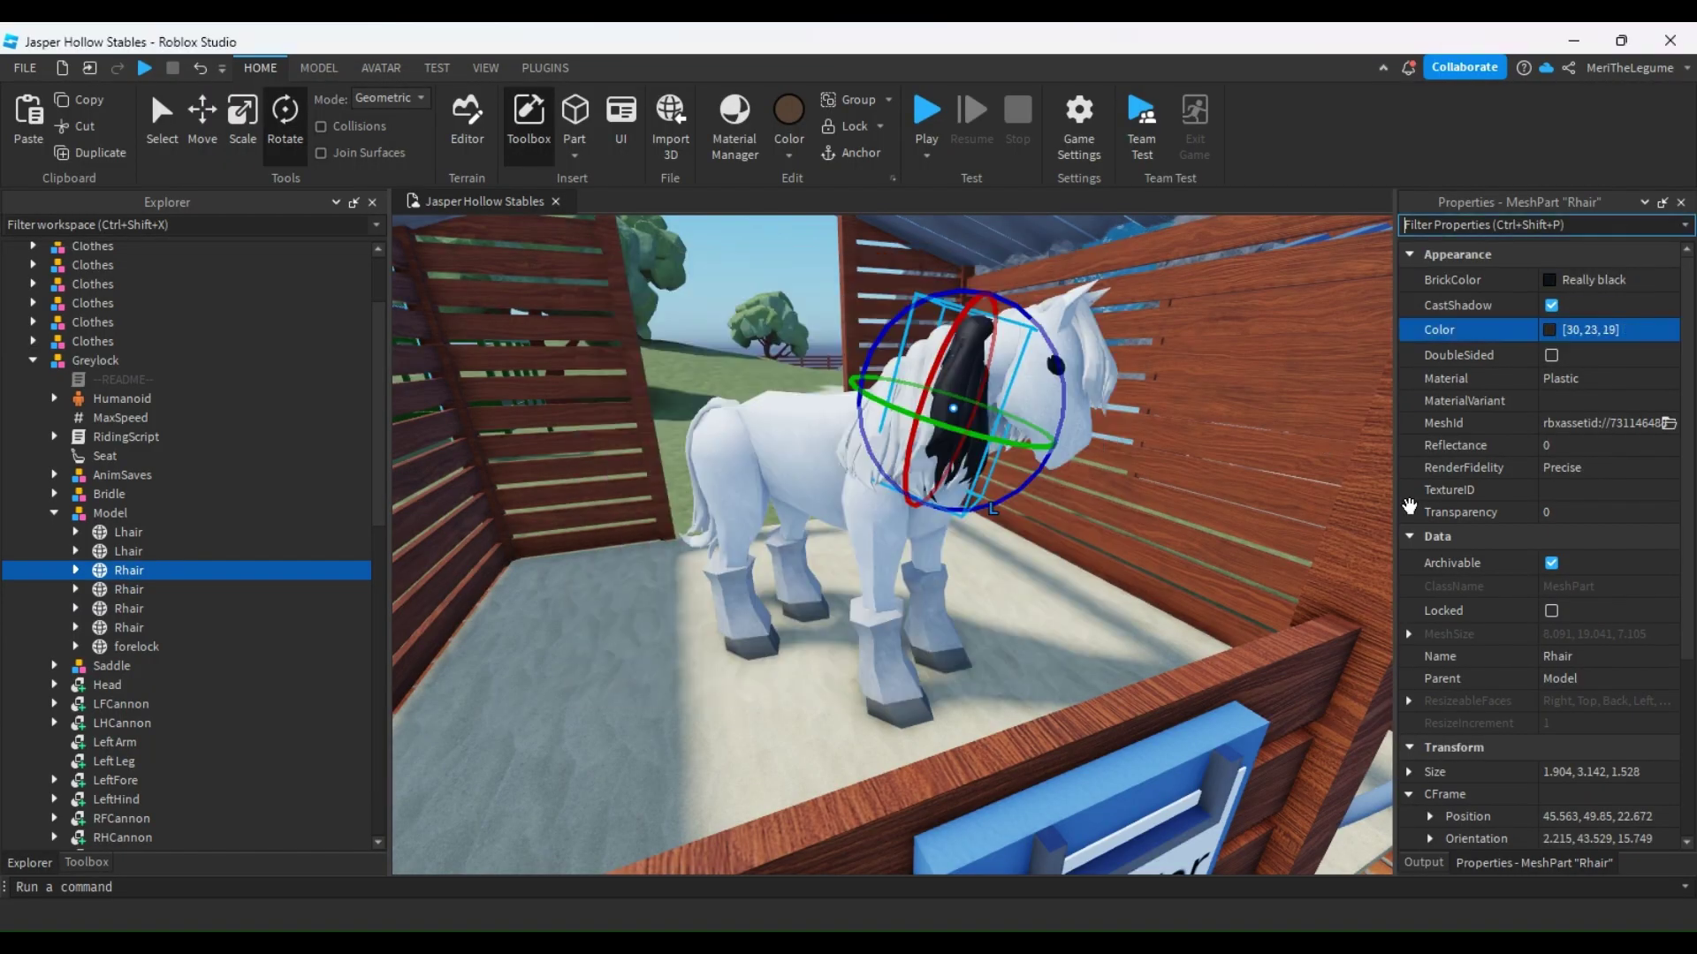
Set the color of the other three Rhair parts and the forelock to 30, 23, 19
left_click(168, 589)
left_click(199, 608, "shift")
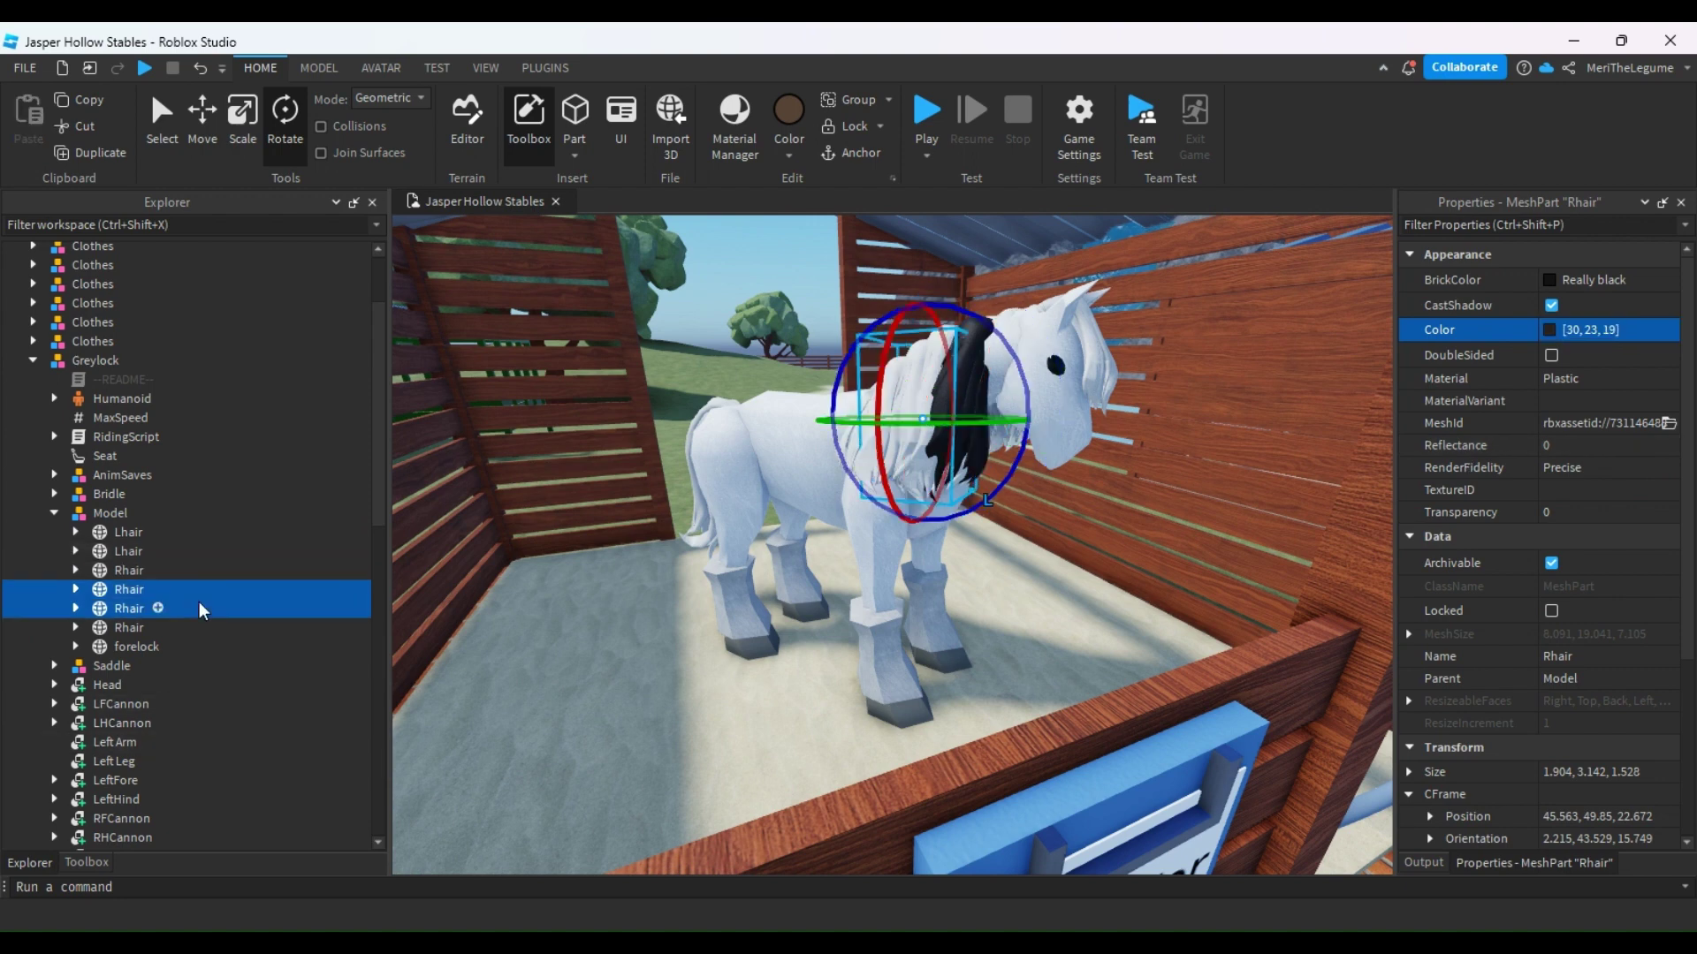
left_click(167, 641, "shift")
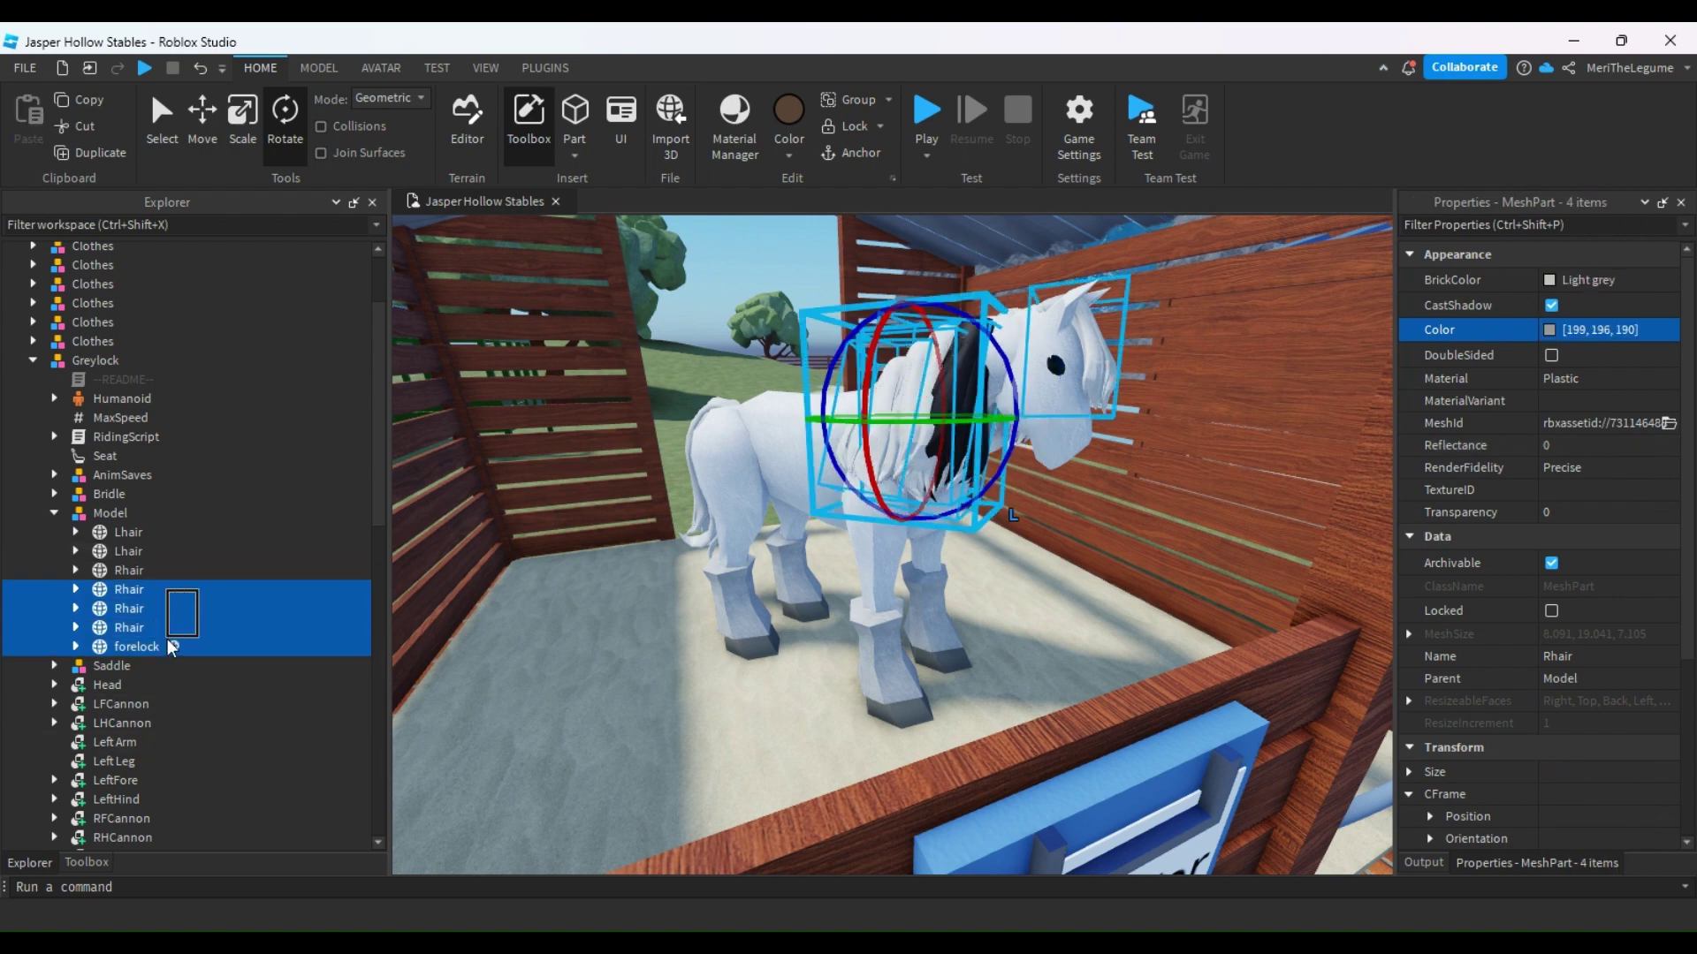
left_click(1610, 336)
type("30, 23, 19")
key("Return")
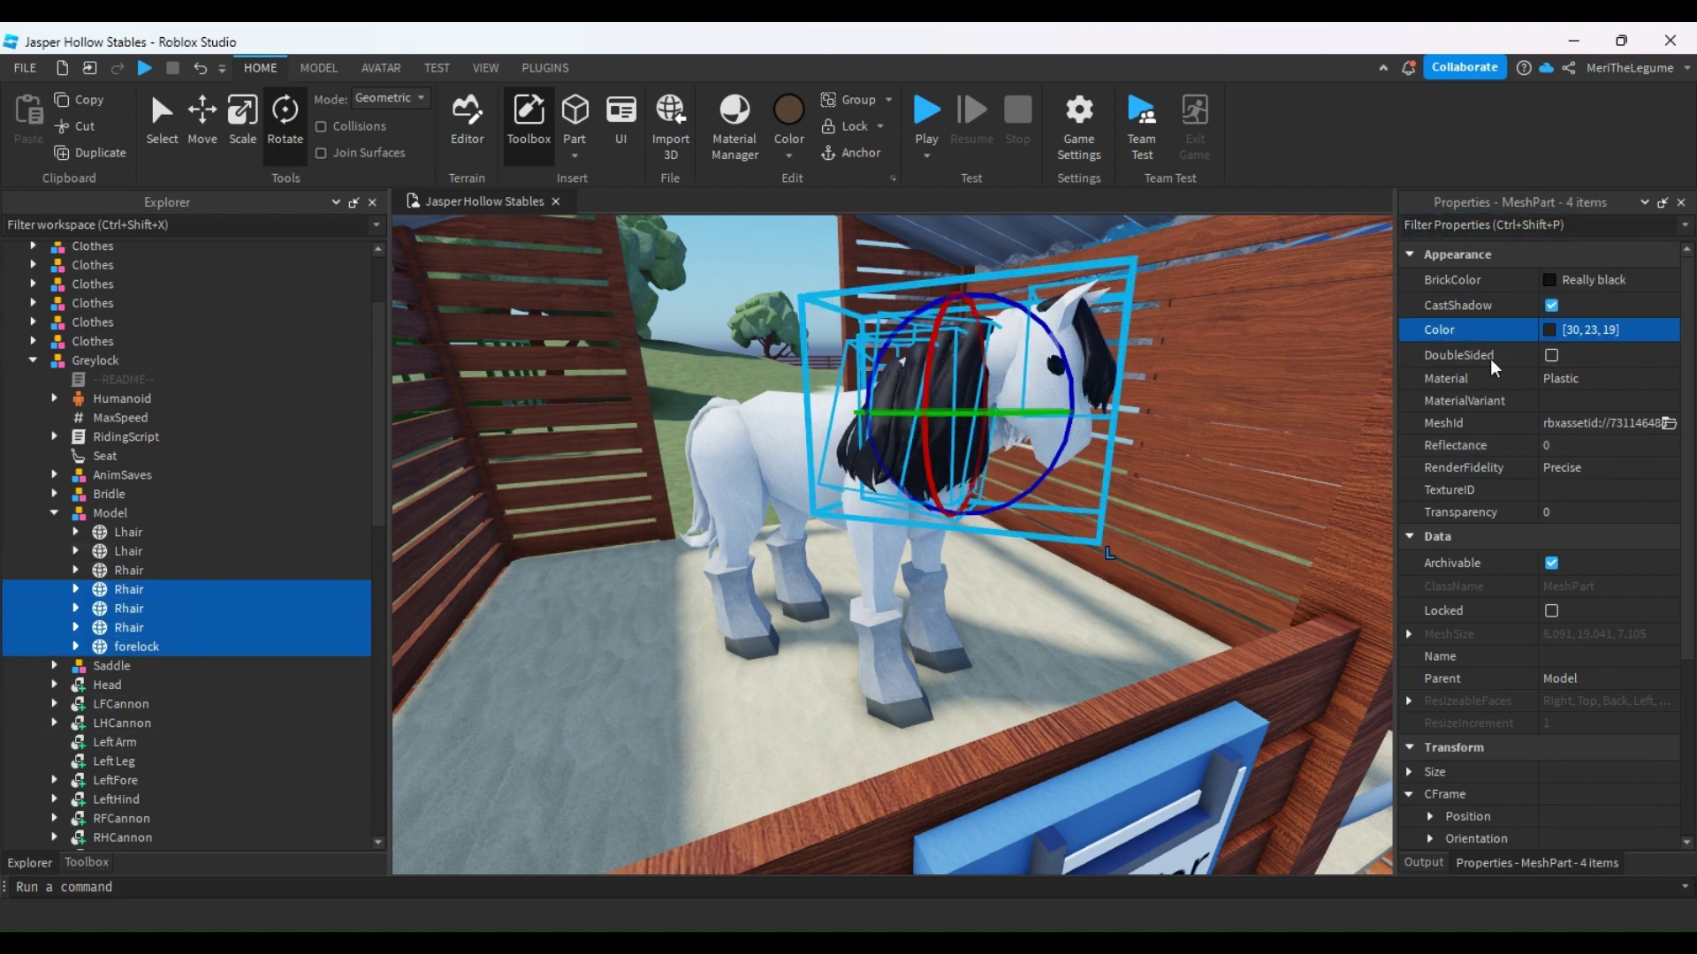
Apply the color 30, 23, 19 to both Lhair parts and the first Rhair part, and collapse the hair Model
left_click_drag(211, 532, 201, 567)
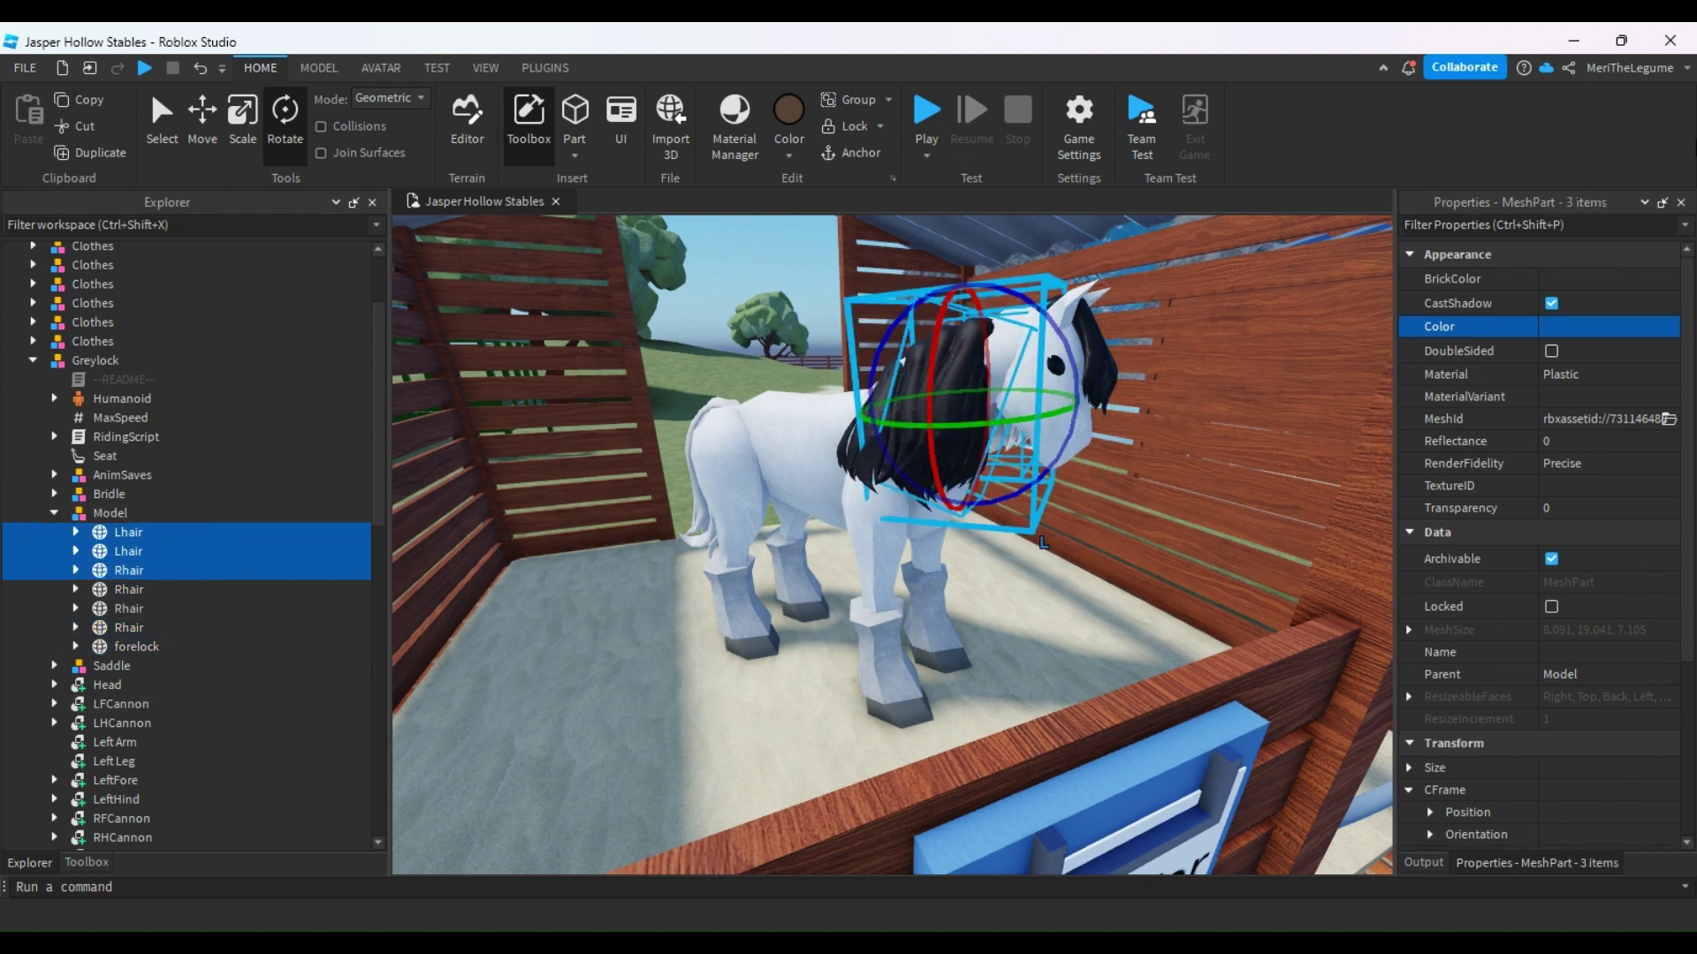
left_click(1574, 336)
key("Return")
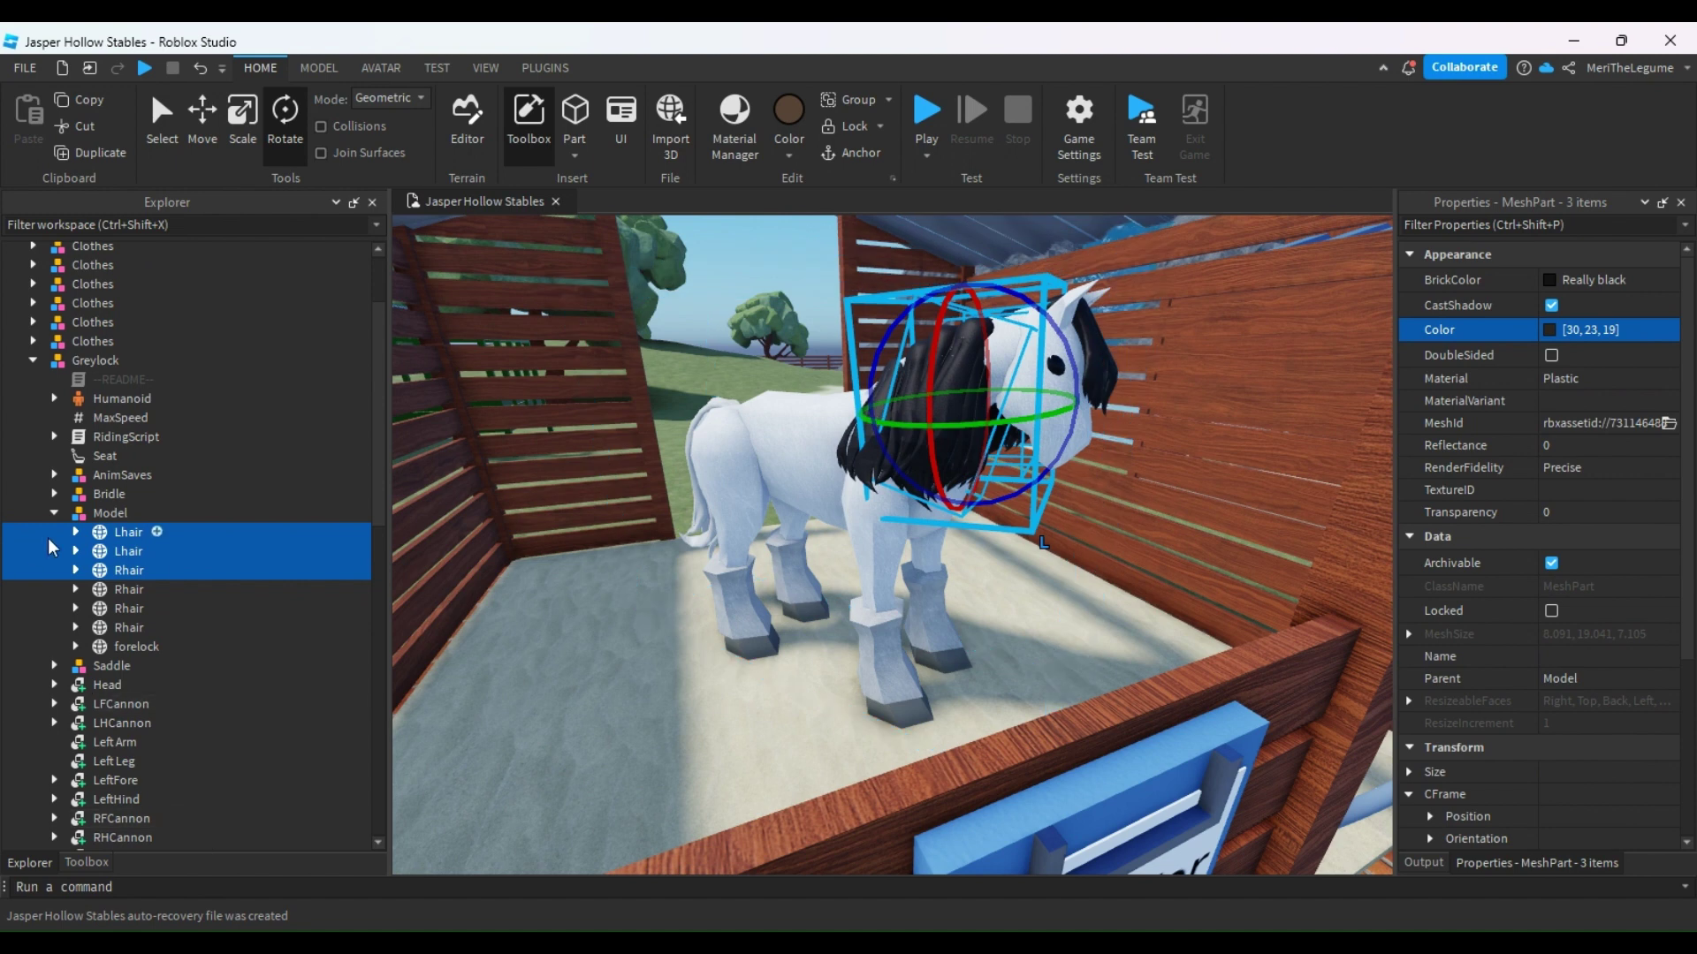
left_click(54, 514)
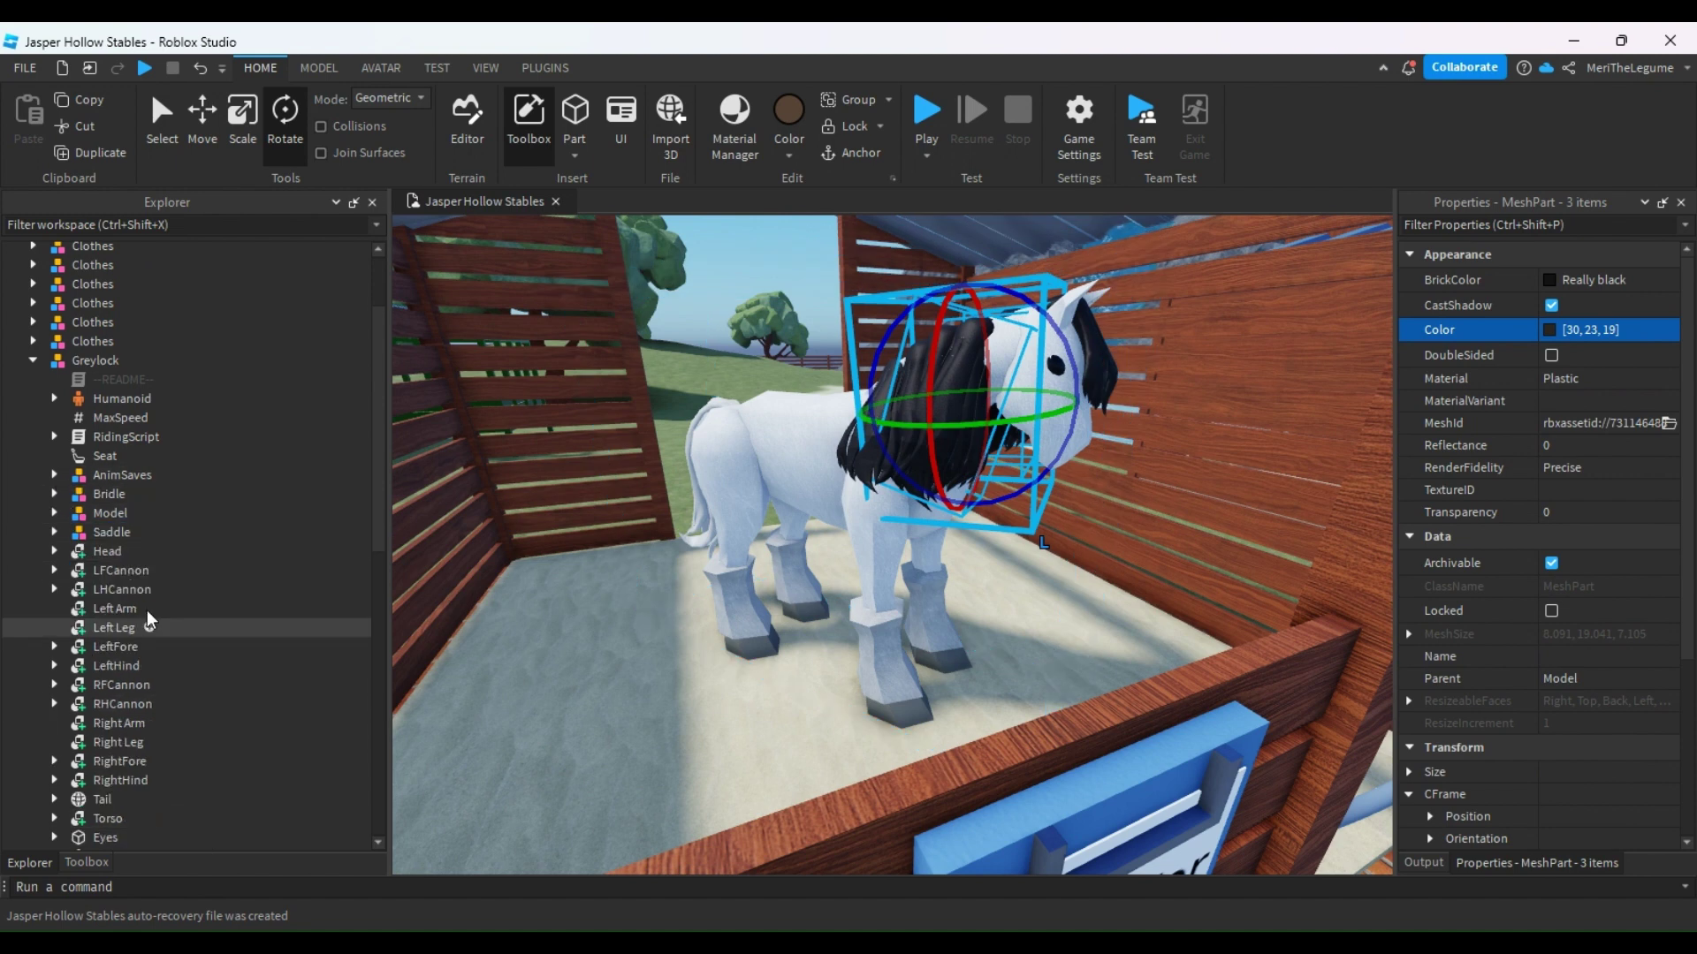
Set the color of Greylock's Tail part to 30, 23, 19
left_click(103, 798)
left_click(1627, 333)
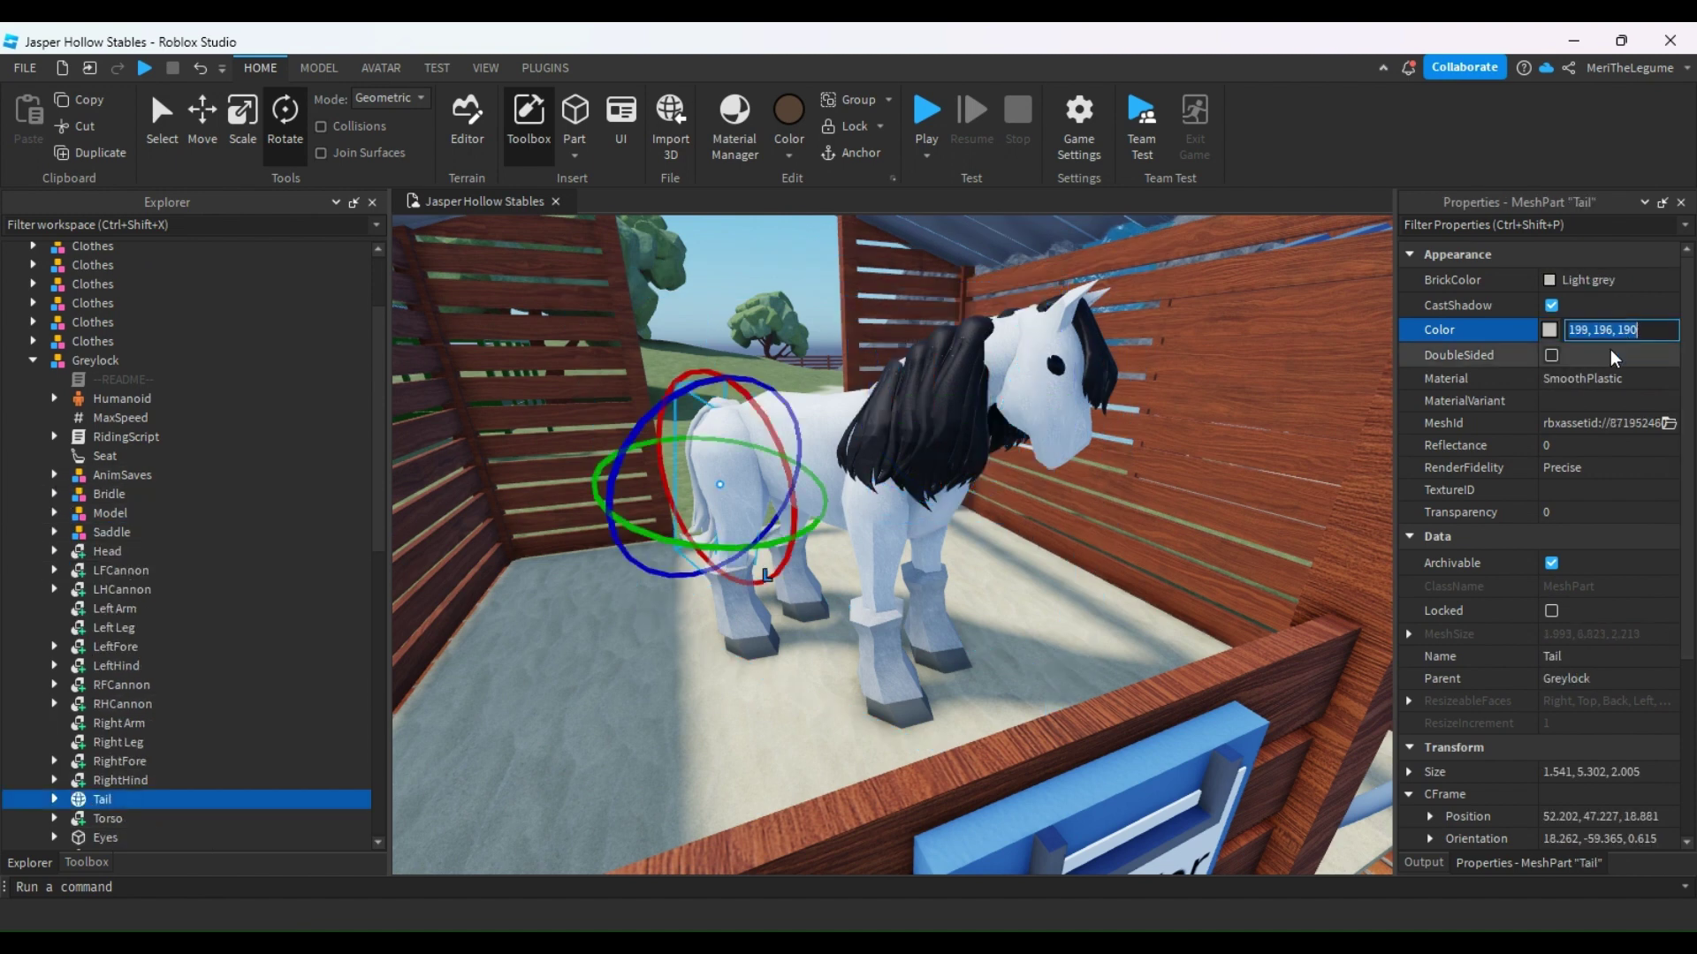
type("[30, 23, 19]")
key("Return")
key("Return")
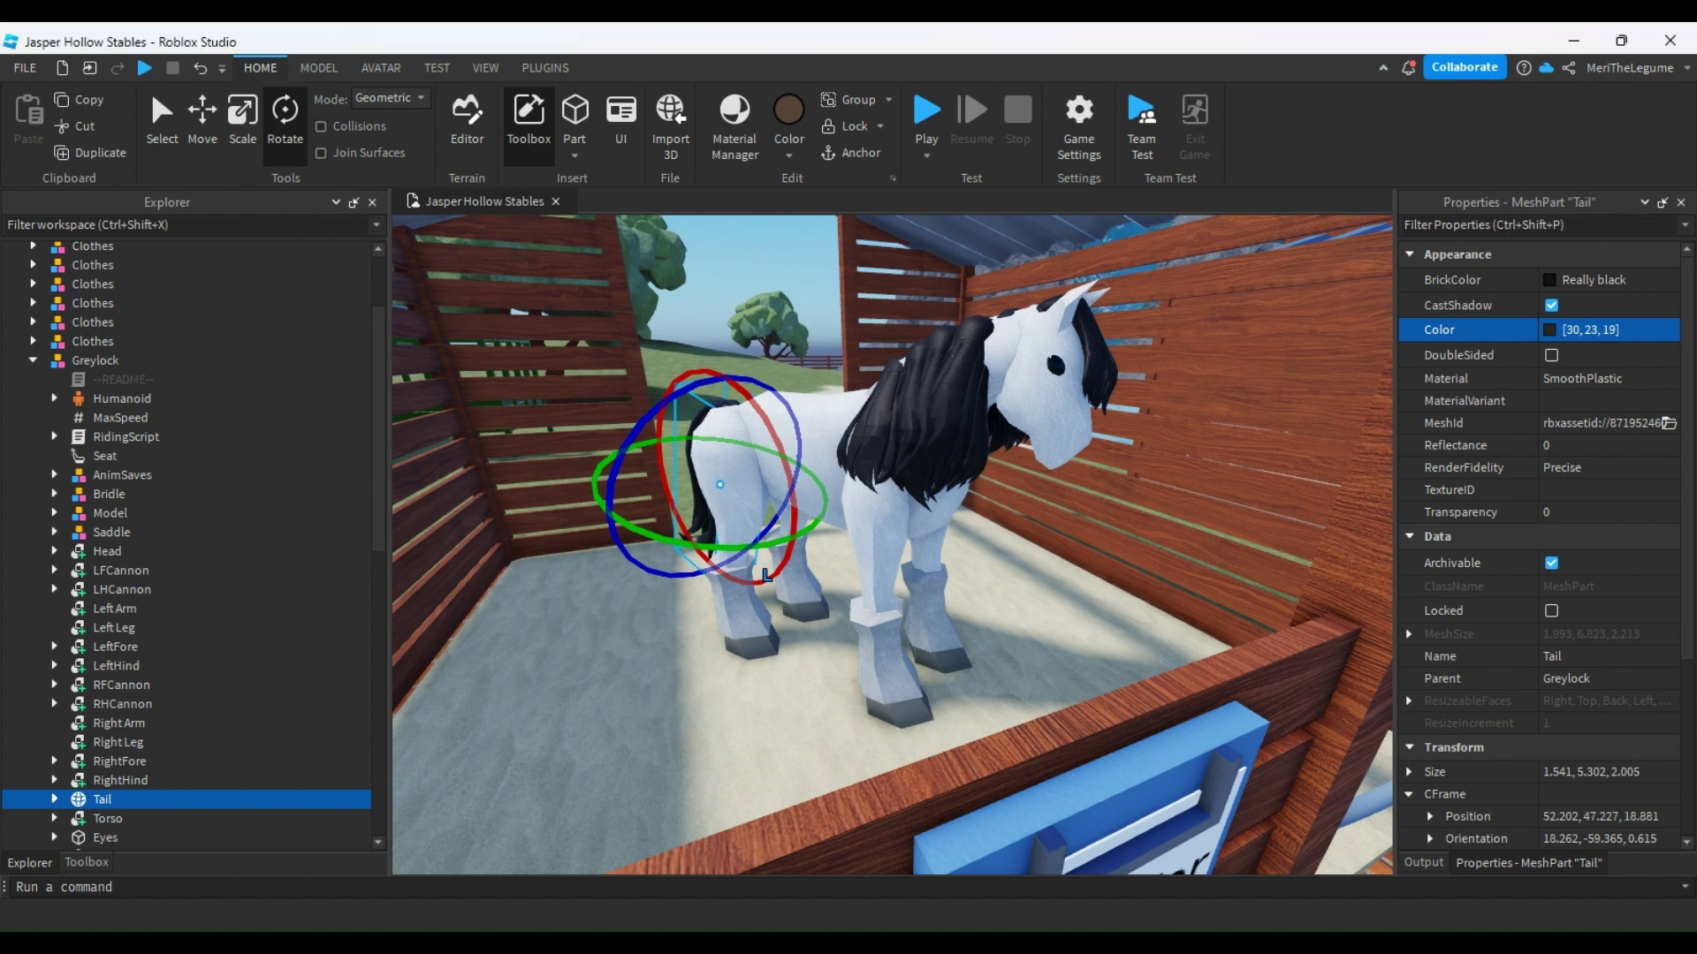
Set the color of Greylock's Head part to the mane color 30, 23, 19
scroll(88, 707, "down", 2)
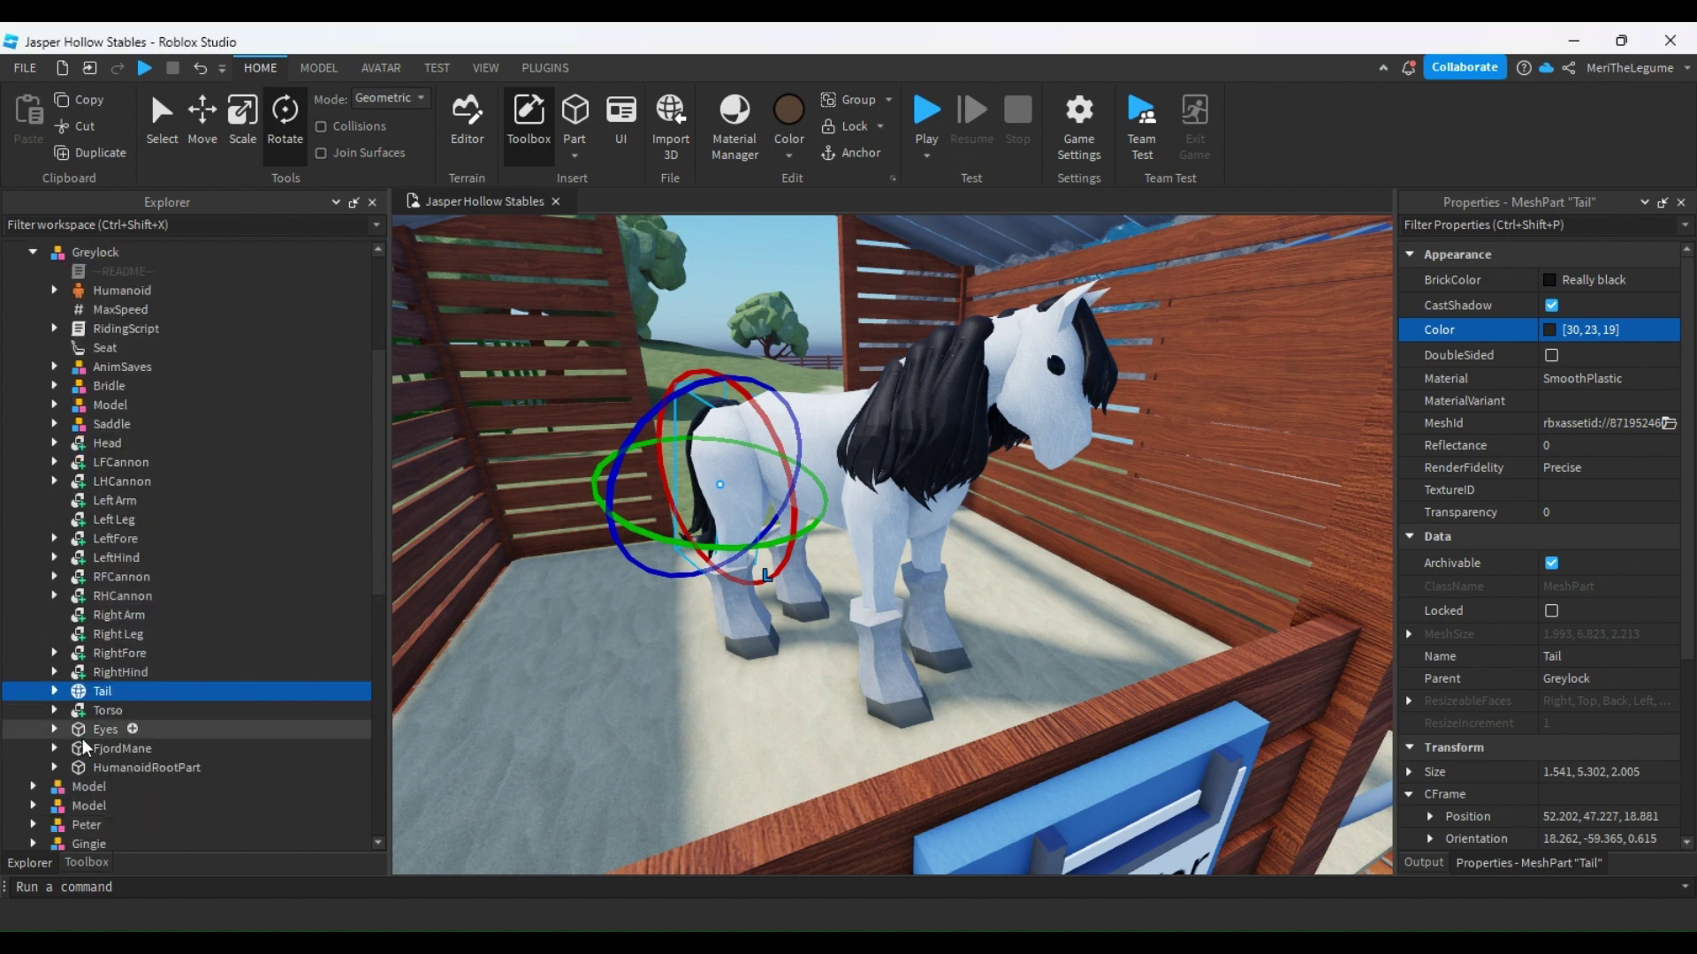
left_click(104, 443)
left_click(1658, 332)
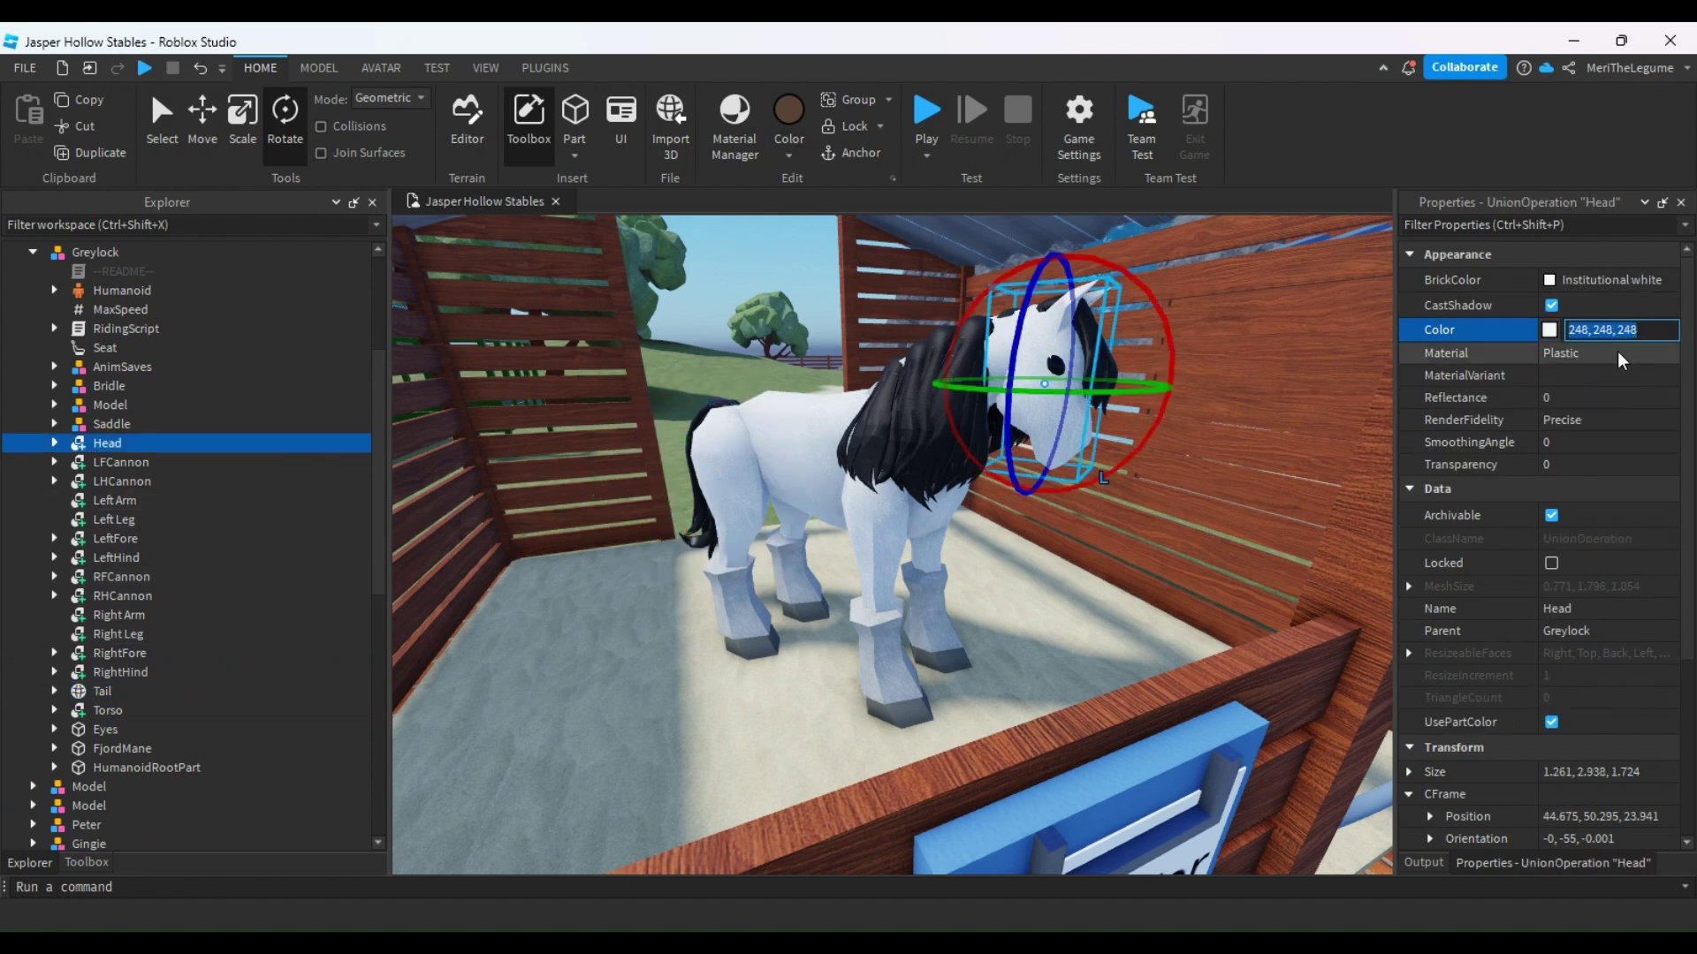
type("[30, 23, 19]")
key("Return")
left_click(1555, 279)
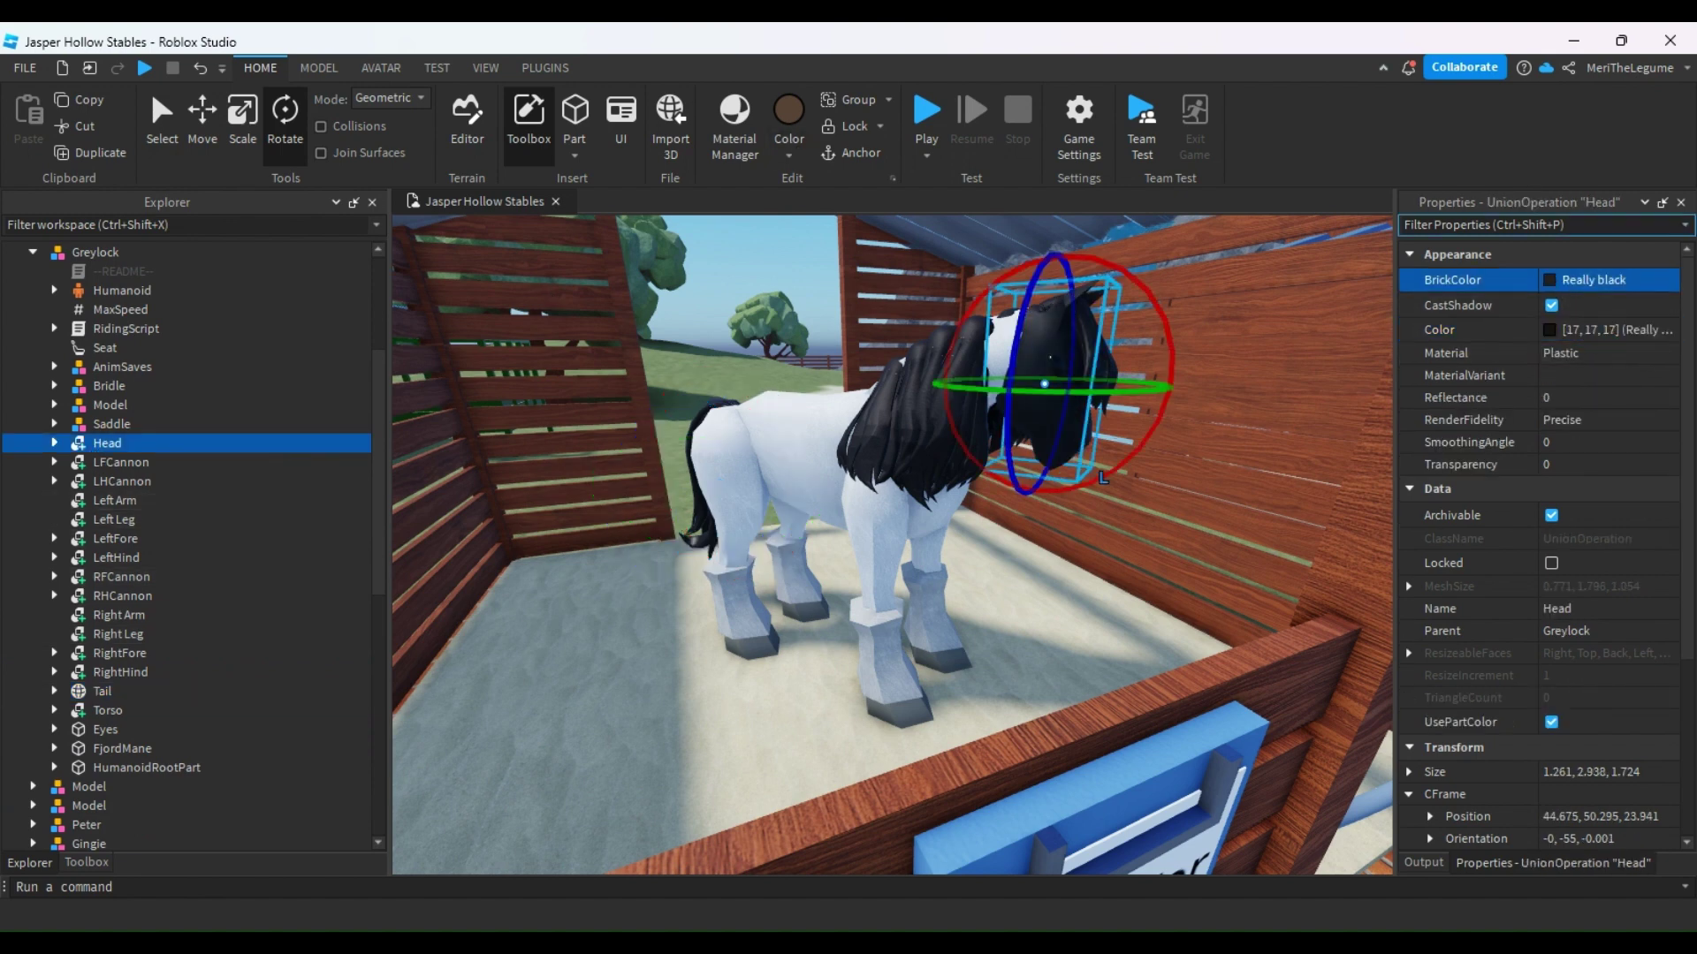
Lighten the Head part's color slightly to 53, 45, 41
left_click(1549, 329)
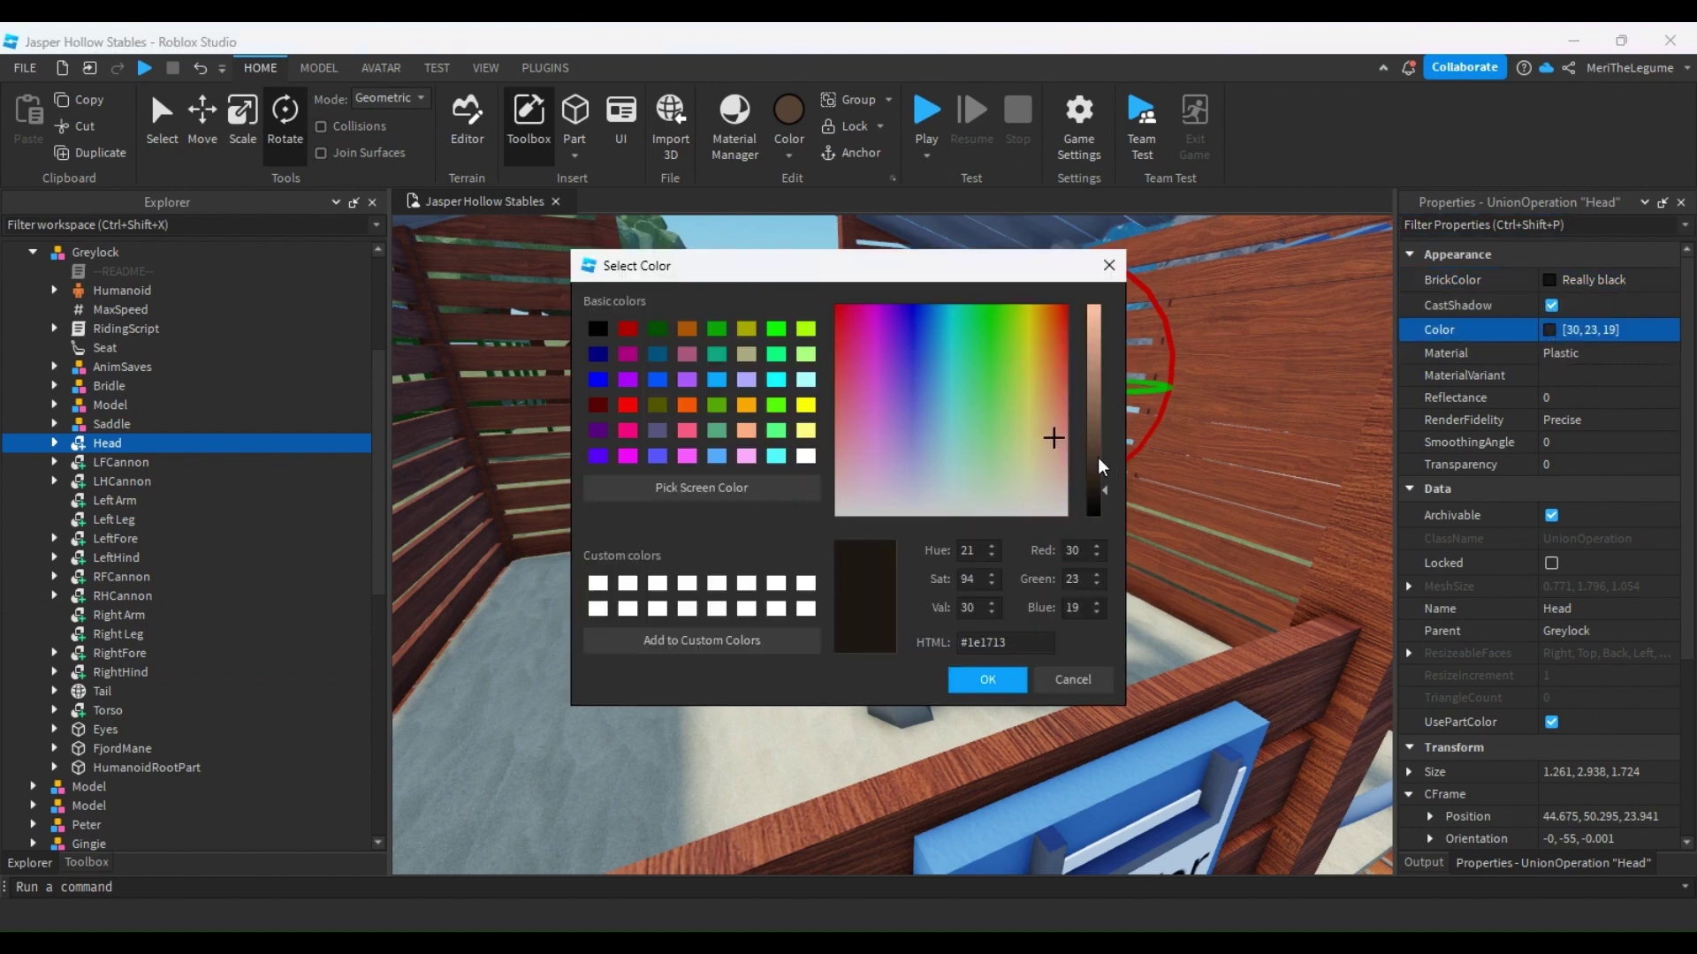
left_click_drag(1096, 482, 1052, 468)
left_click(987, 679)
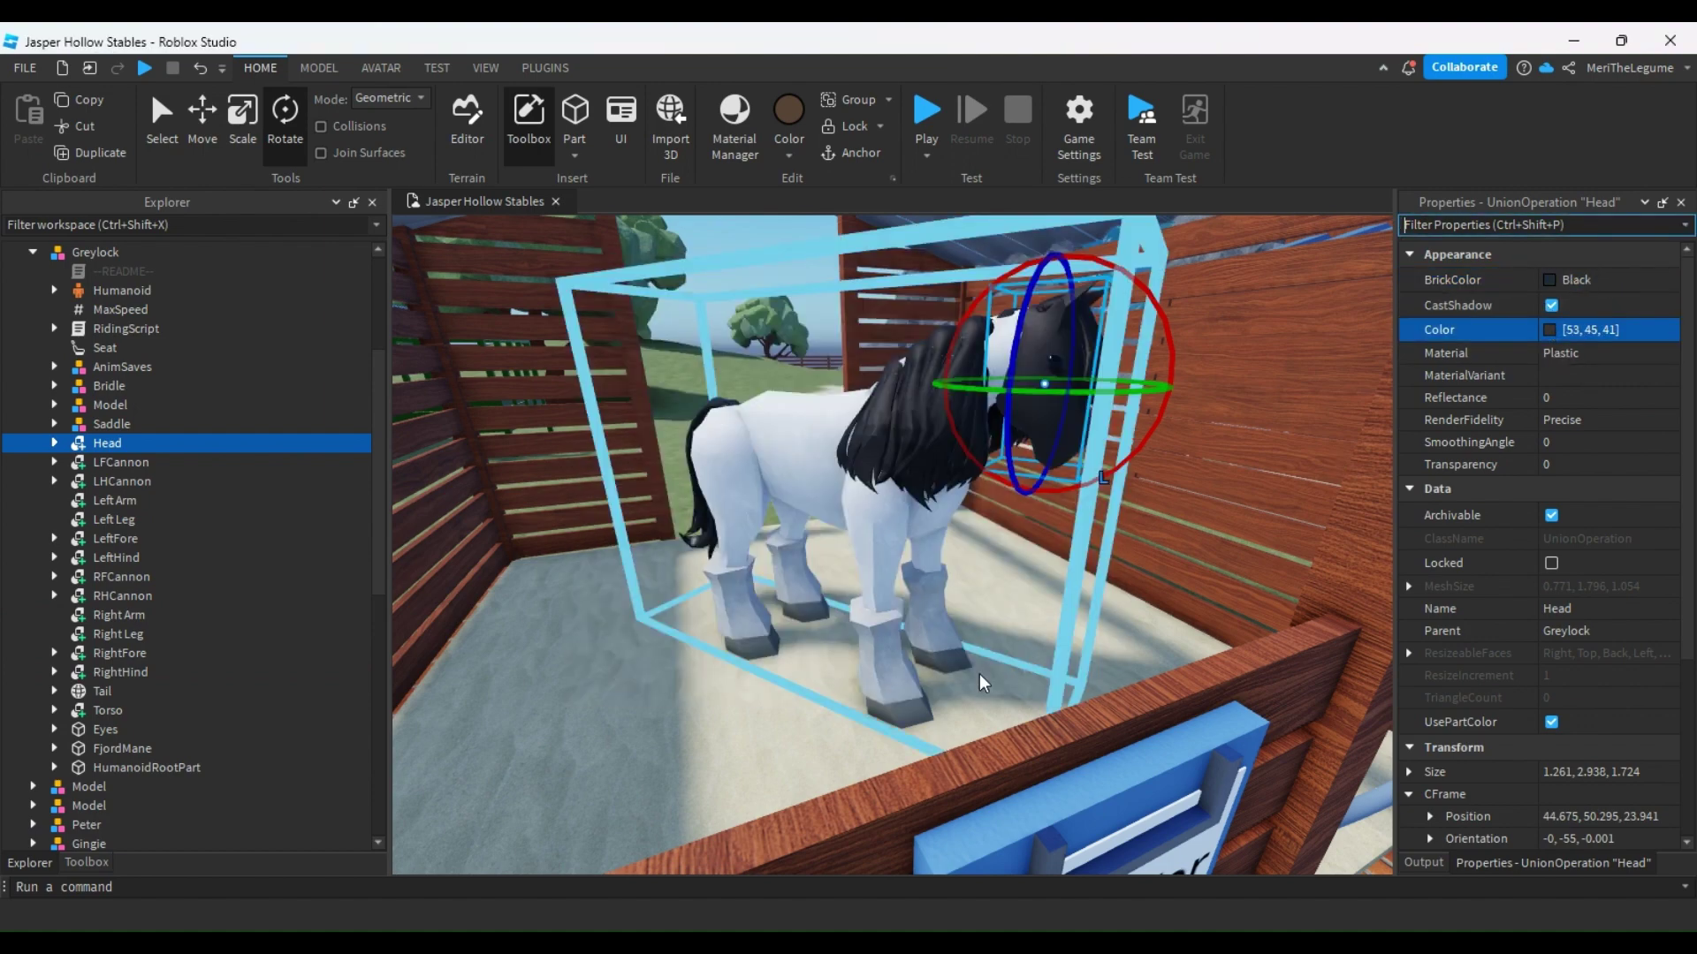
Copy the Head's color 53, 45, 41 to all seven mane and forelock parts in the hair Model, and collapse the Model
left_click(1600, 330)
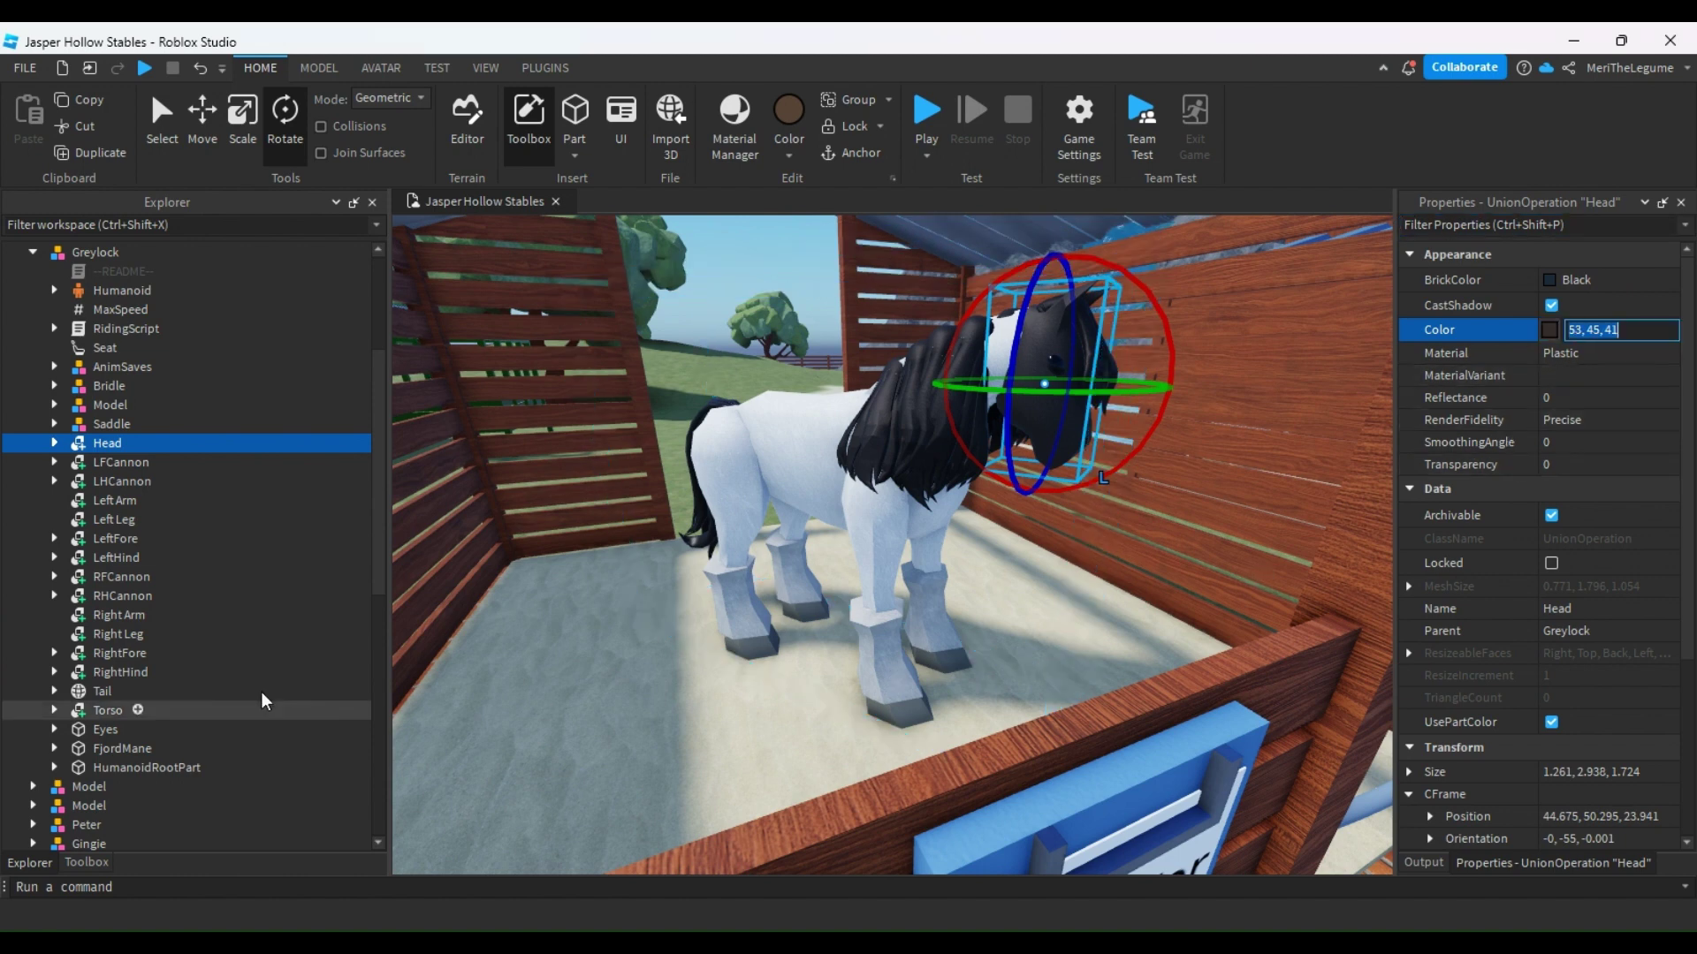
left_click(53, 404)
left_click_drag(258, 426, 205, 536)
left_click(1610, 329)
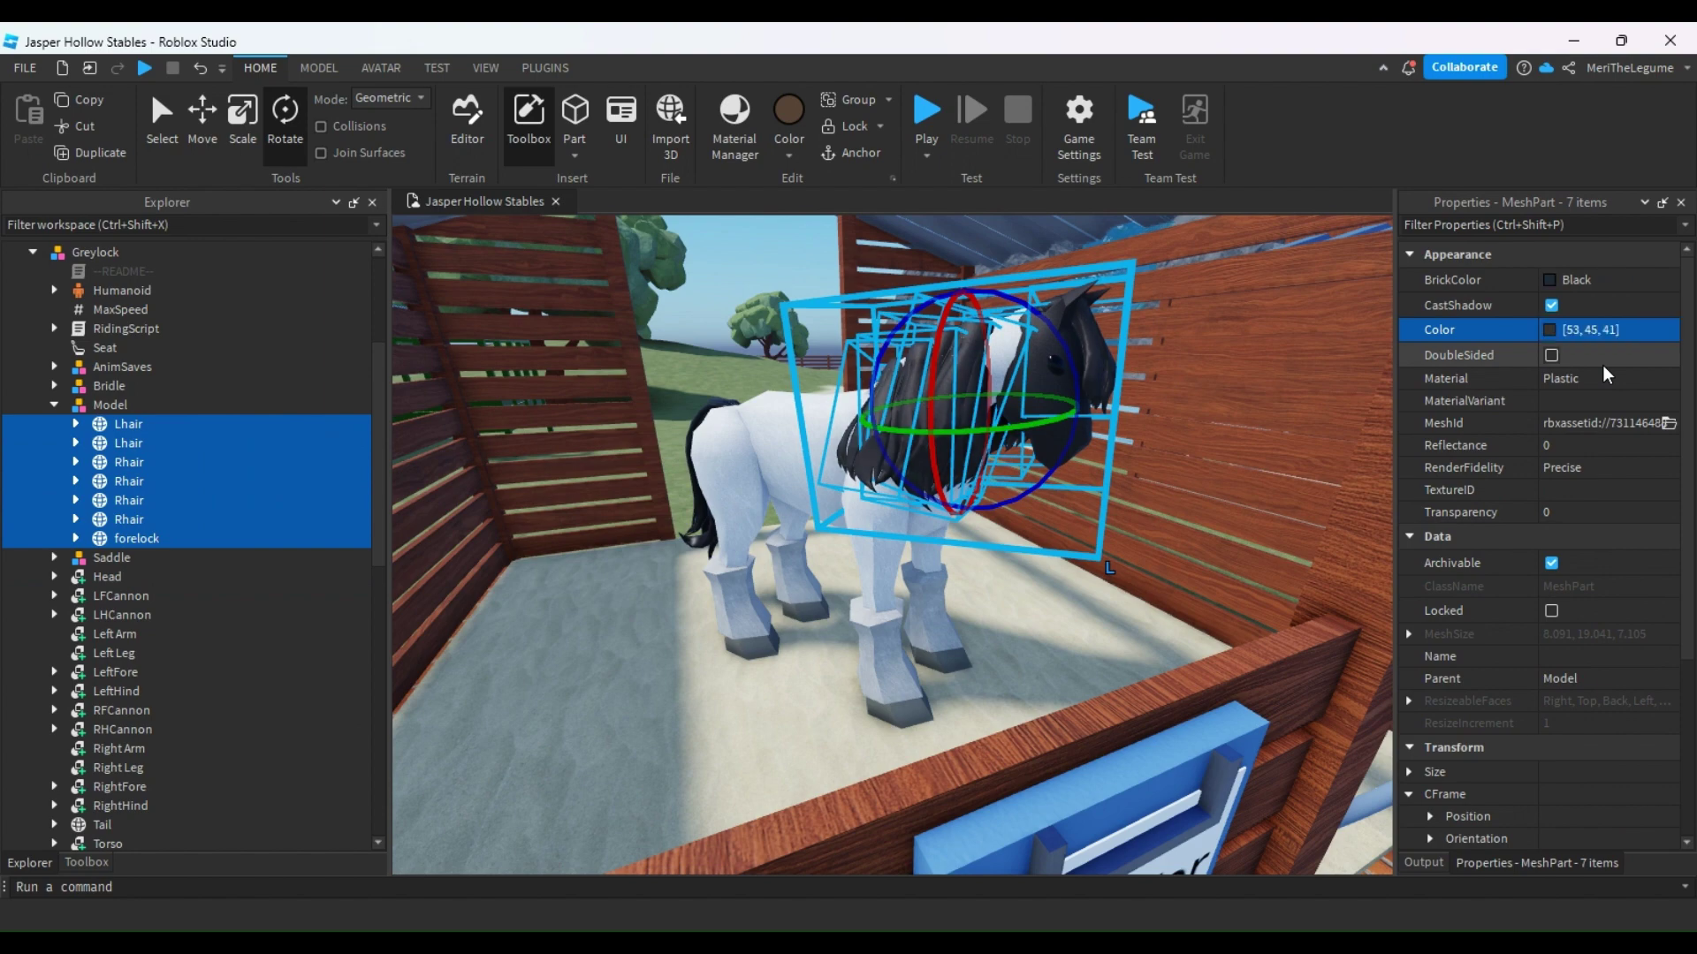
left_click(53, 404)
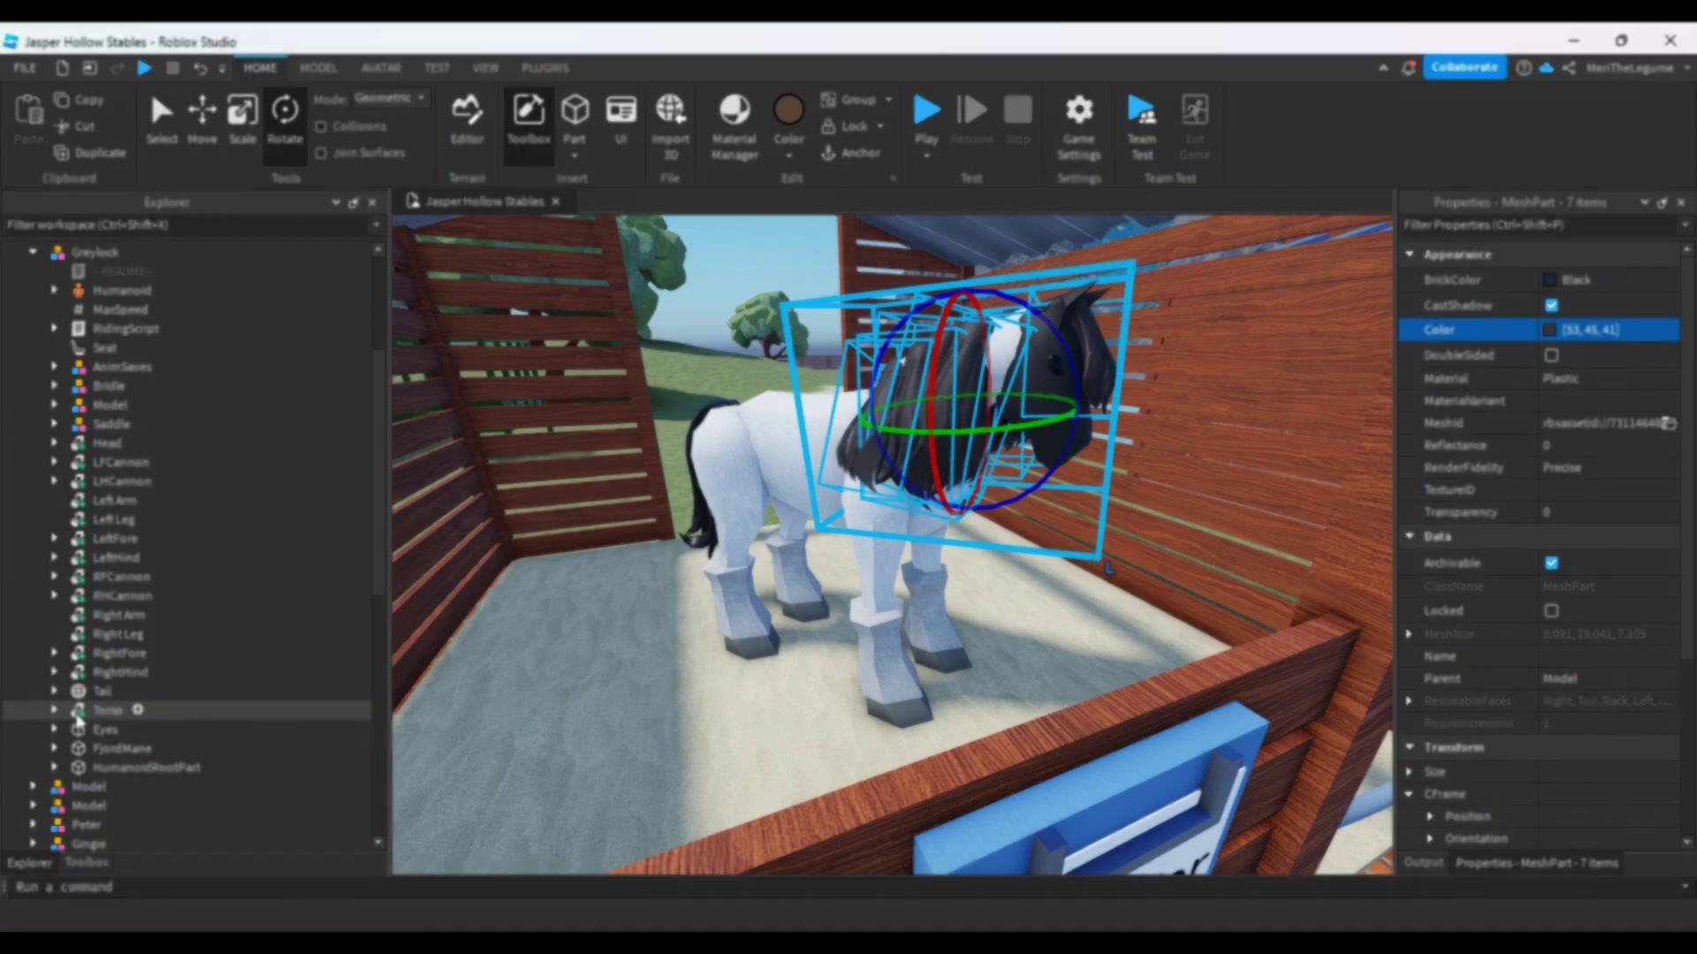